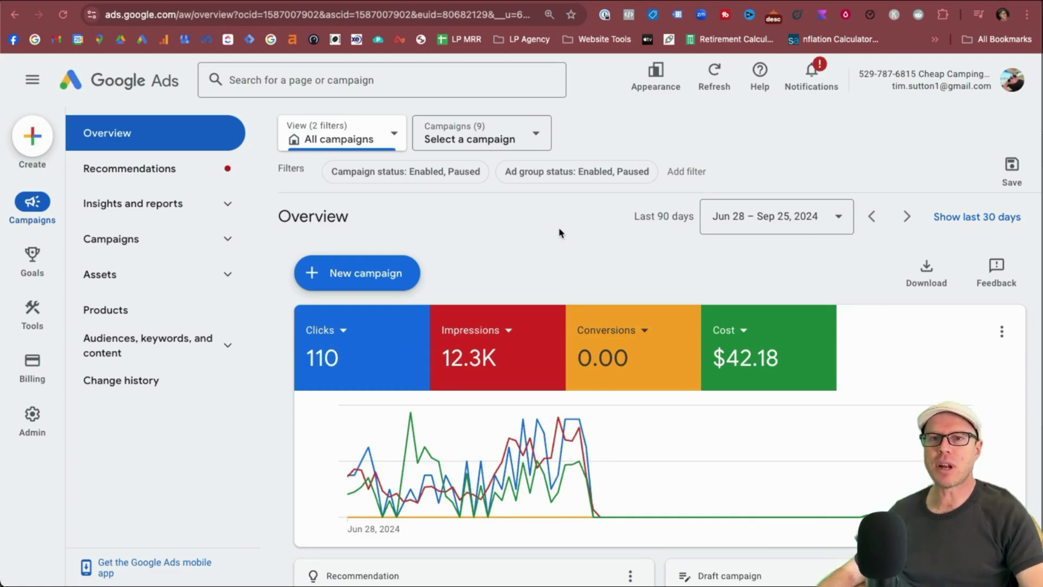
# - Open the Bid strategies page under Tools > Budgets and bidding
pyautogui.moveTo(42, 325)
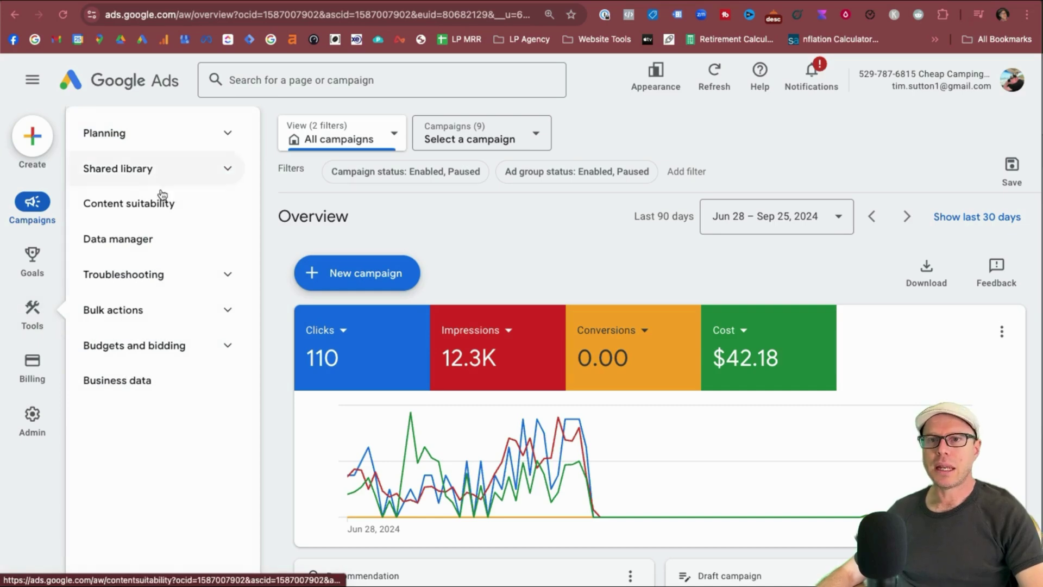
pyautogui.click(207, 353)
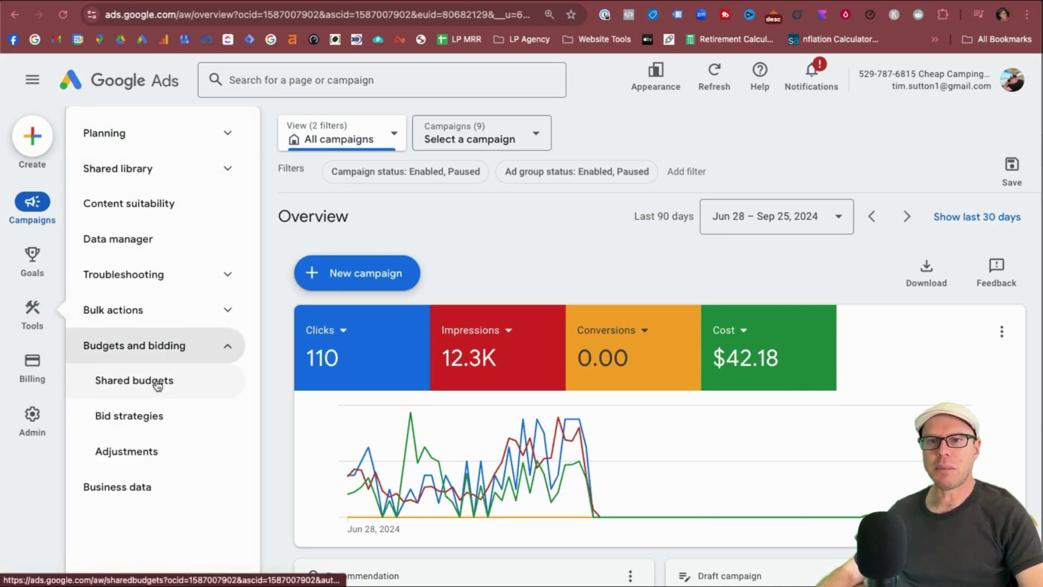
pyautogui.click(145, 419)
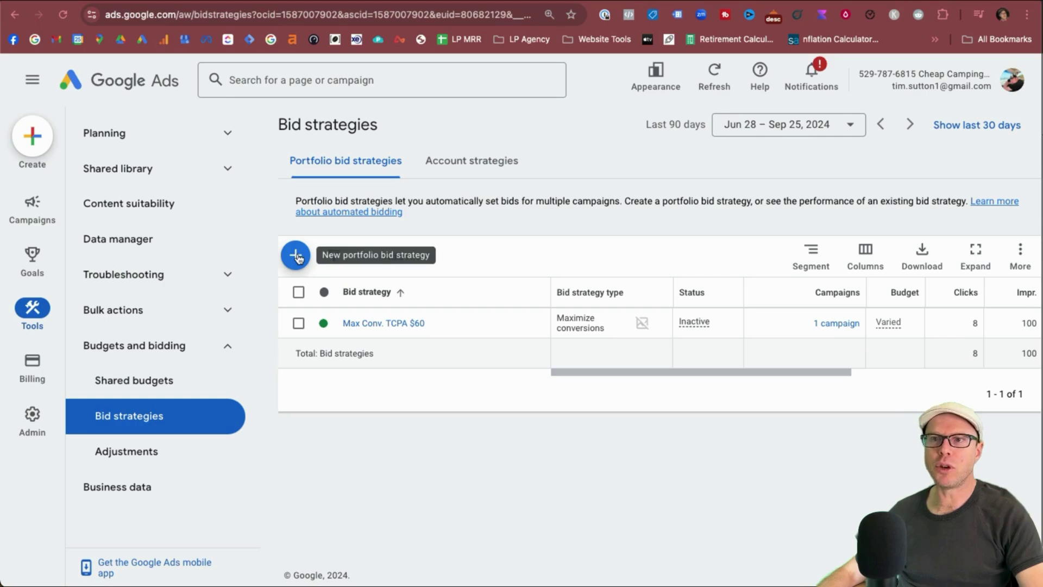
# - Start a new Target ROAS portfolio strategy and begin naming it '300% ROAS for product'
pyautogui.click(296, 255)
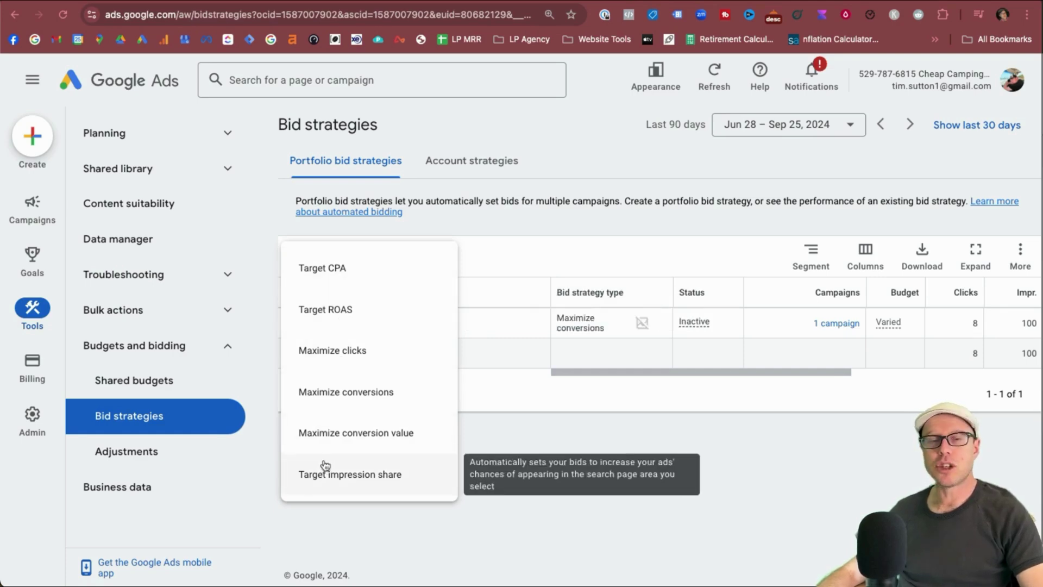
pyautogui.click(342, 310)
pyautogui.click(325, 242)
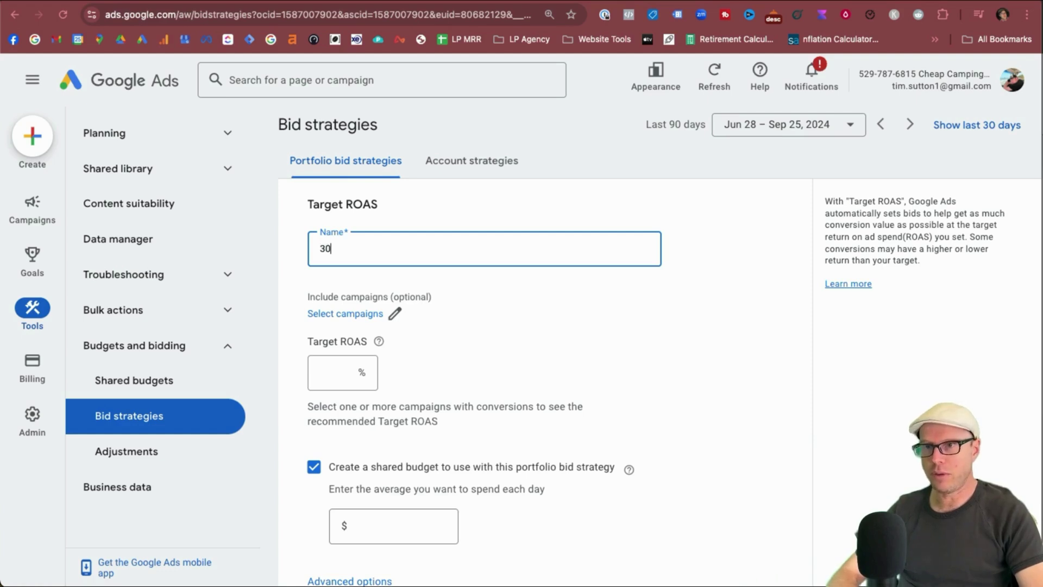
pyautogui.write('% ')
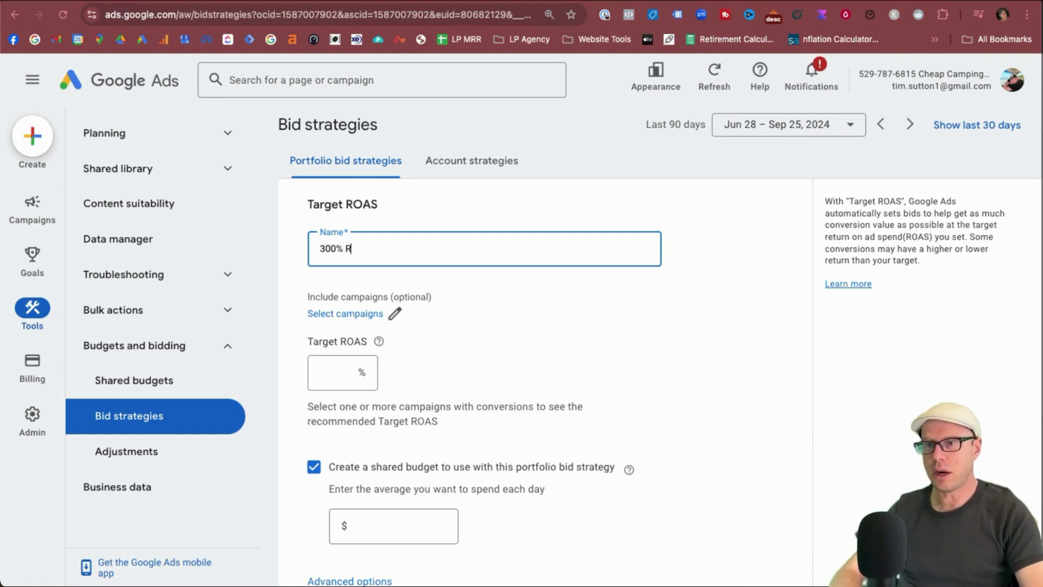
pyautogui.write('ROAS for ')
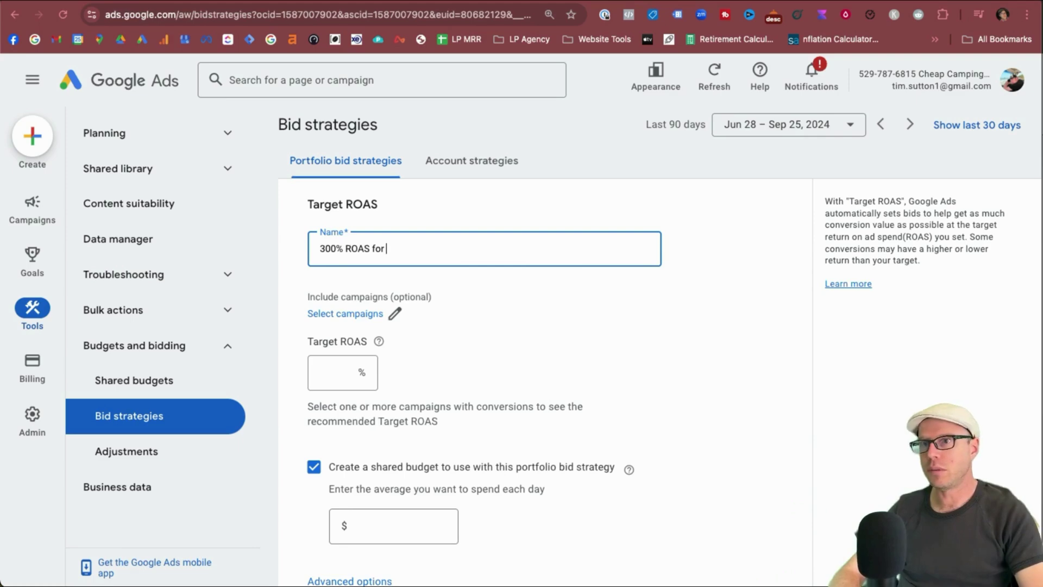
pyautogui.write('prodcut')
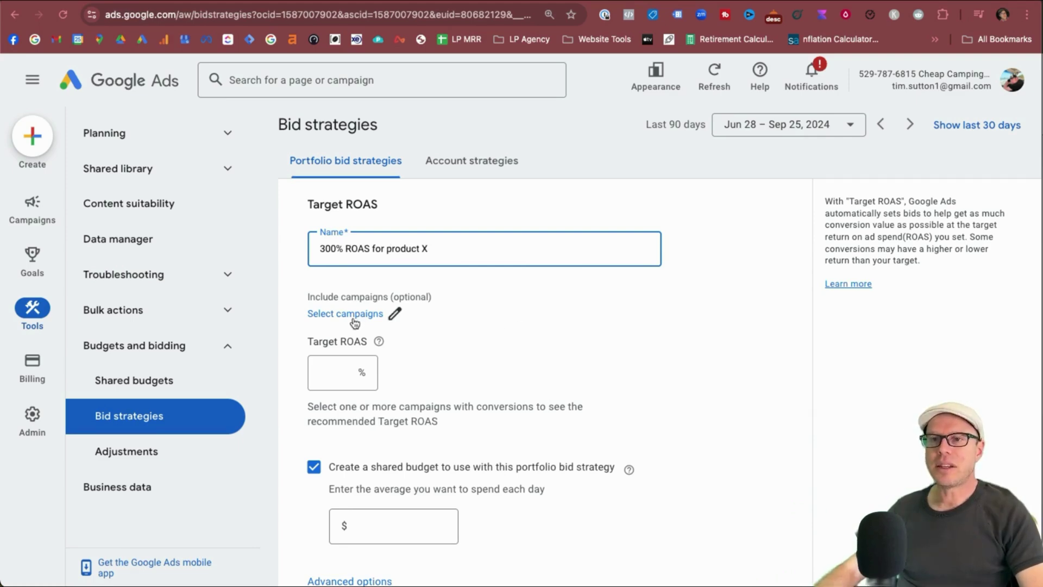
# - Include CCG Test Shopping Campaign and Test1 in the strategy
pyautogui.click(351, 315)
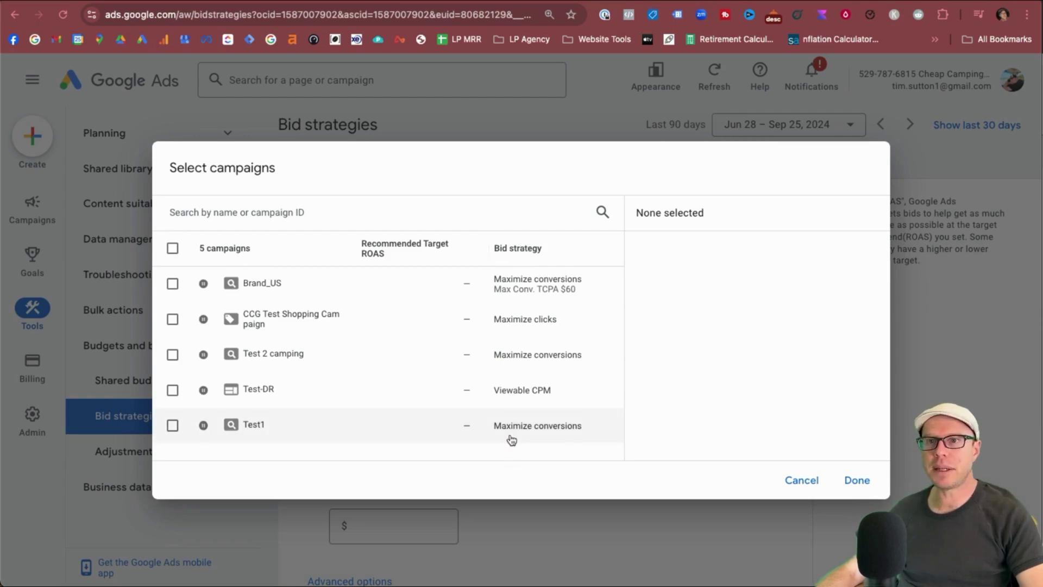
pyautogui.click(173, 320)
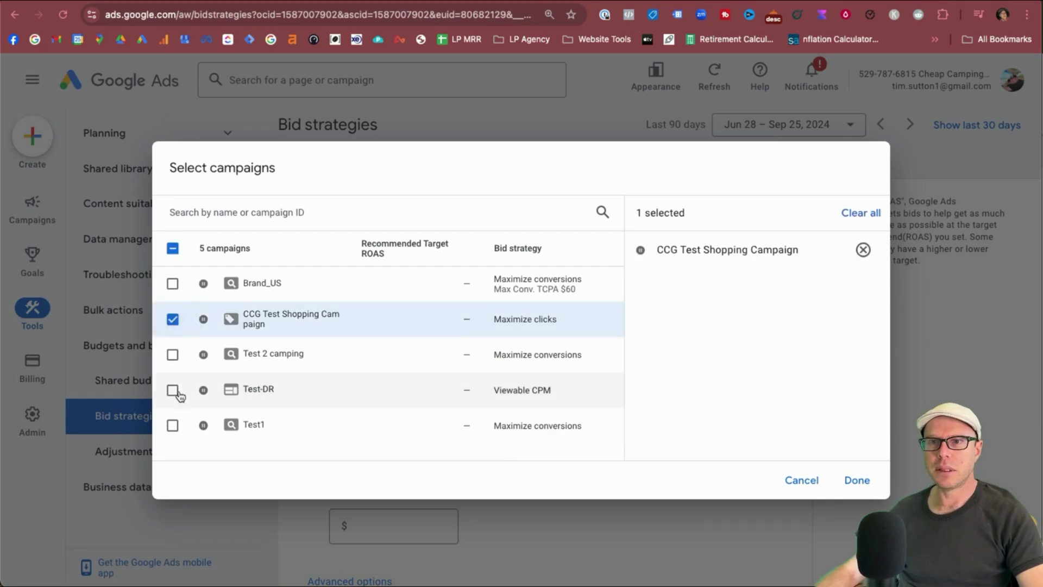
pyautogui.click(172, 426)
pyautogui.click(857, 480)
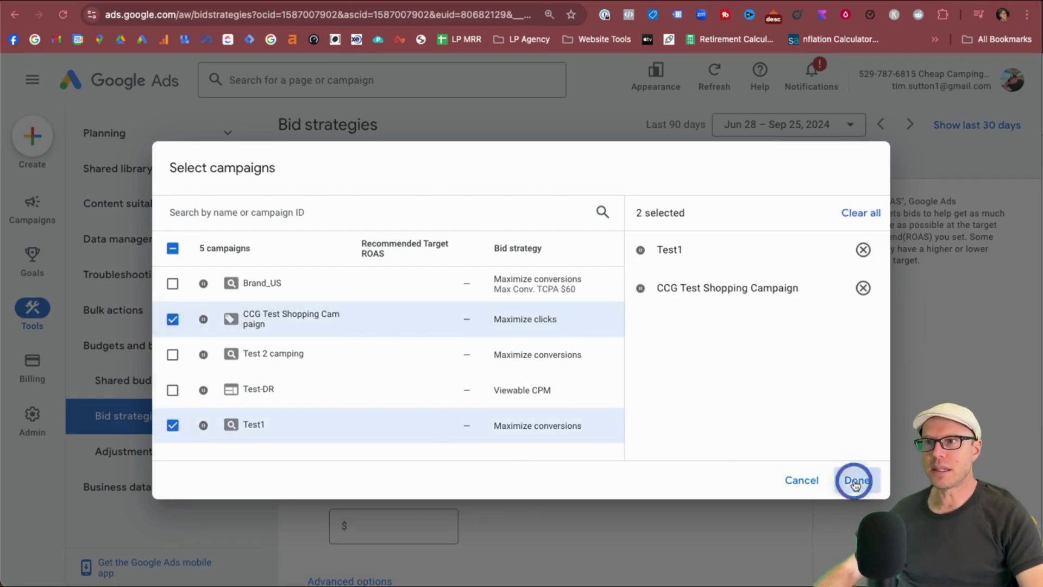
# - Set the target ROAS to 300% and the shared daily budget to $10.00
pyautogui.click(320, 376)
pyautogui.write('300')
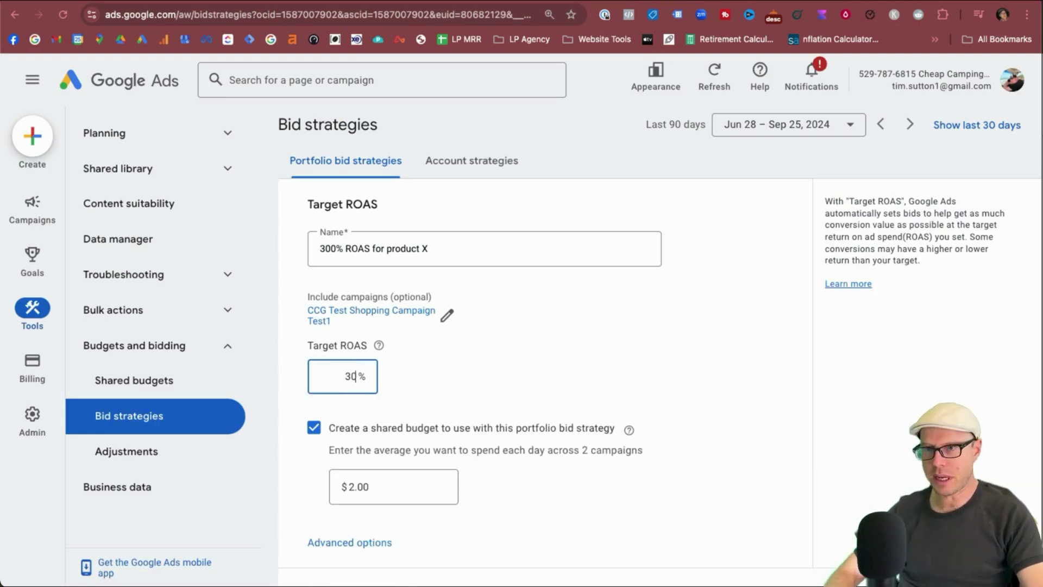
pyautogui.click(605, 414)
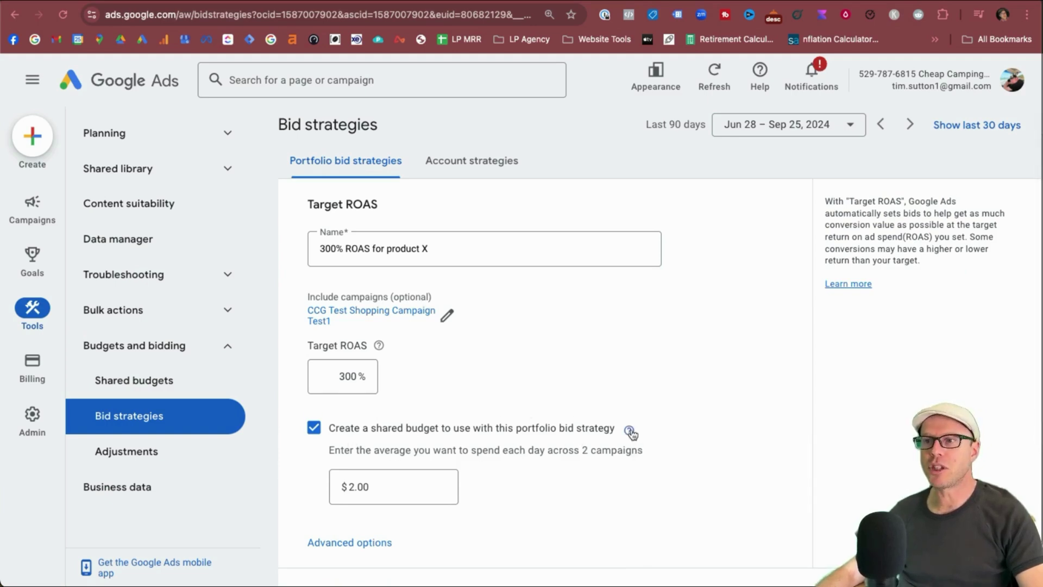
pyautogui.moveTo(630, 433)
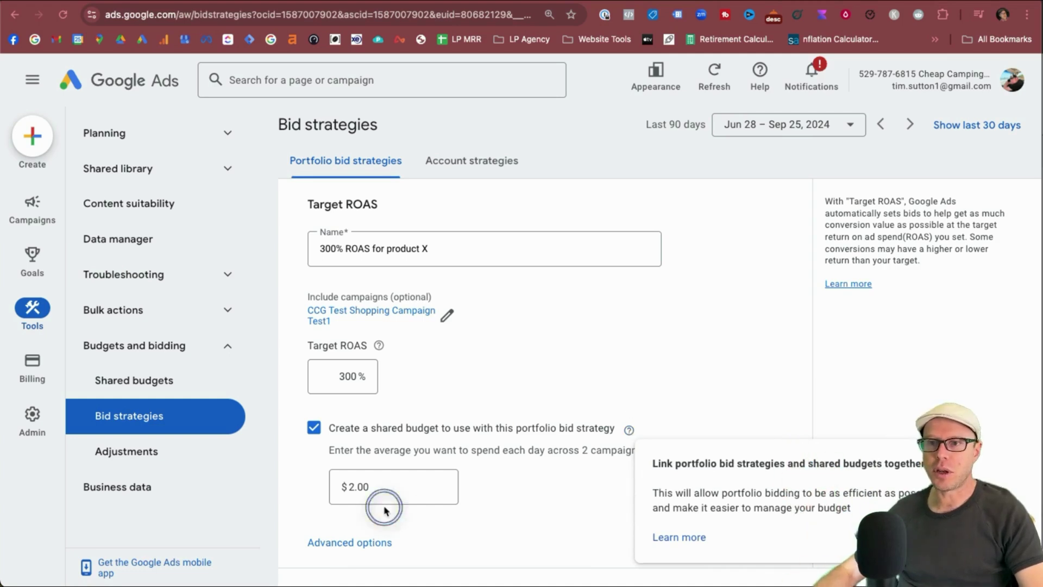
pyautogui.click(365, 487)
pyautogui.doubleClick(365, 487)
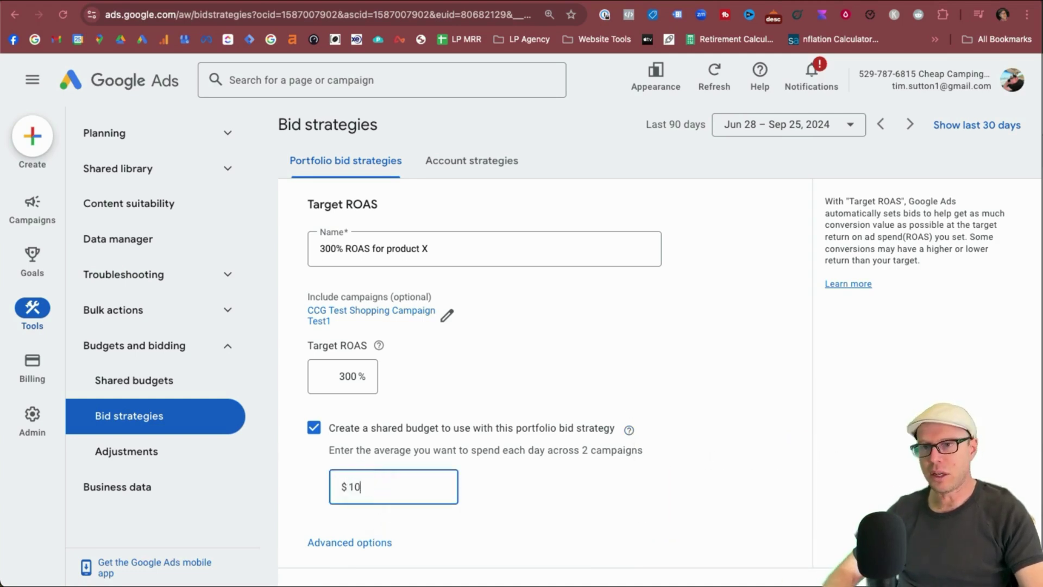
pyautogui.write('10')
pyautogui.scroll(-3, 407, 483)
# - Set the strategy's maximum bid limit to $5.00, leaving the minimum empty
pyautogui.click(379, 400)
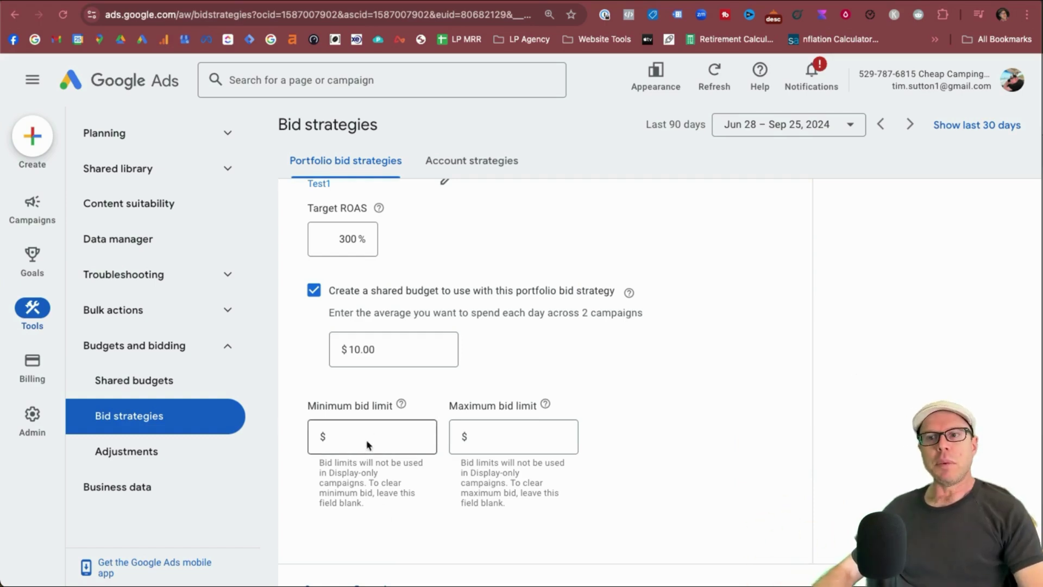
pyautogui.click(322, 466)
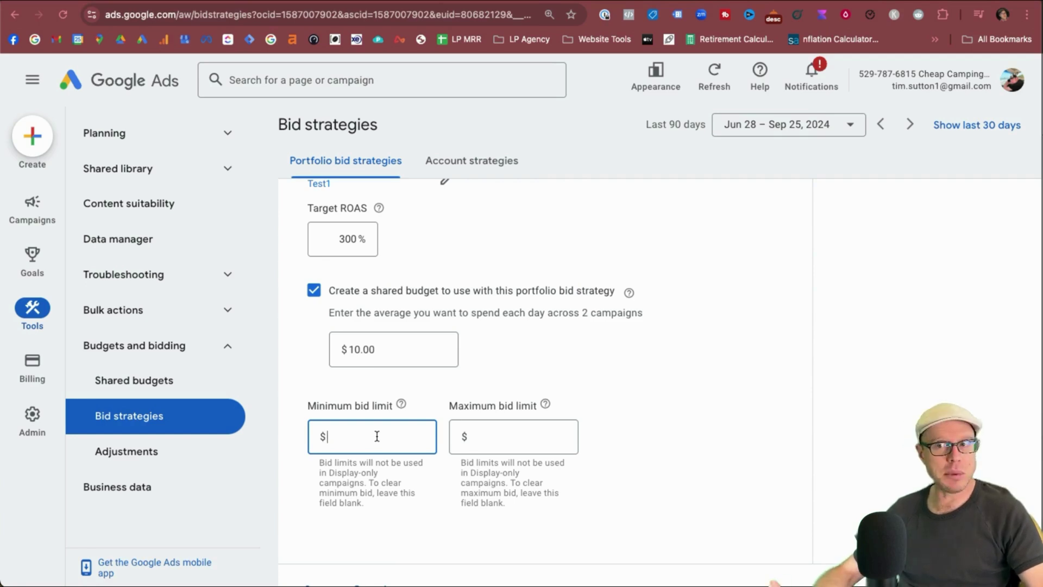
pyautogui.click(528, 439)
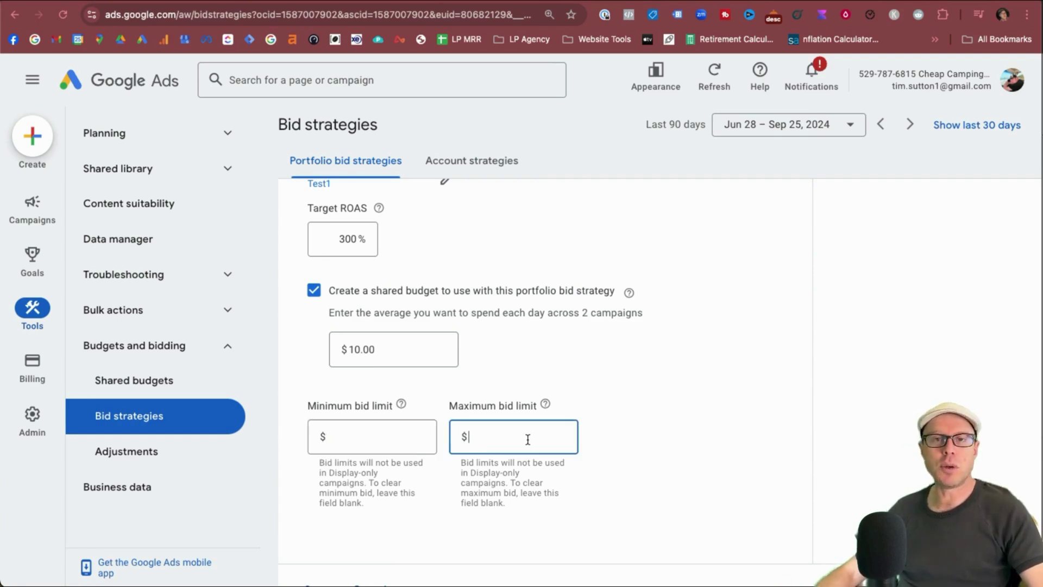
pyautogui.click(528, 439)
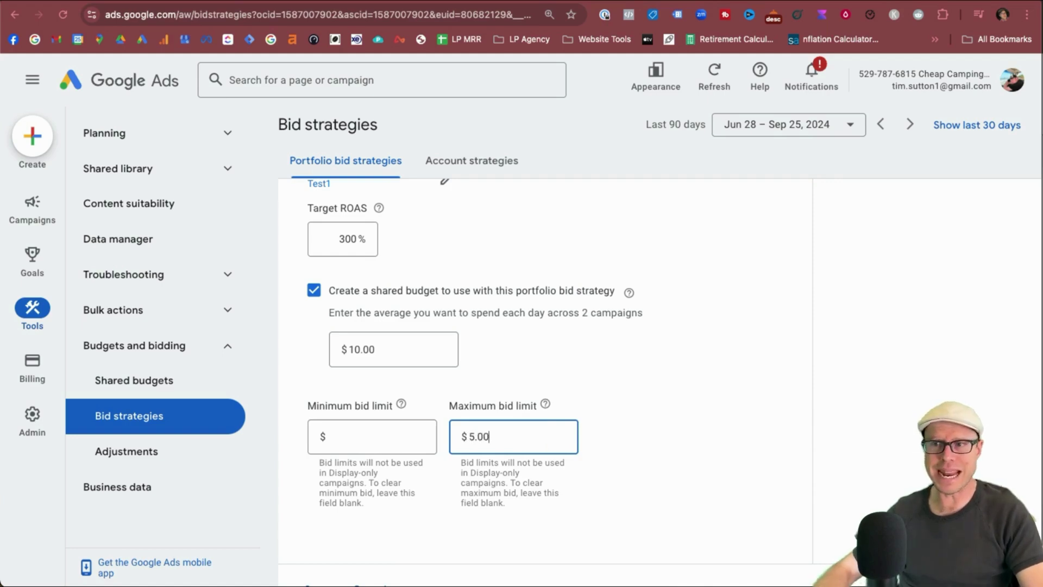
pyautogui.click(617, 444)
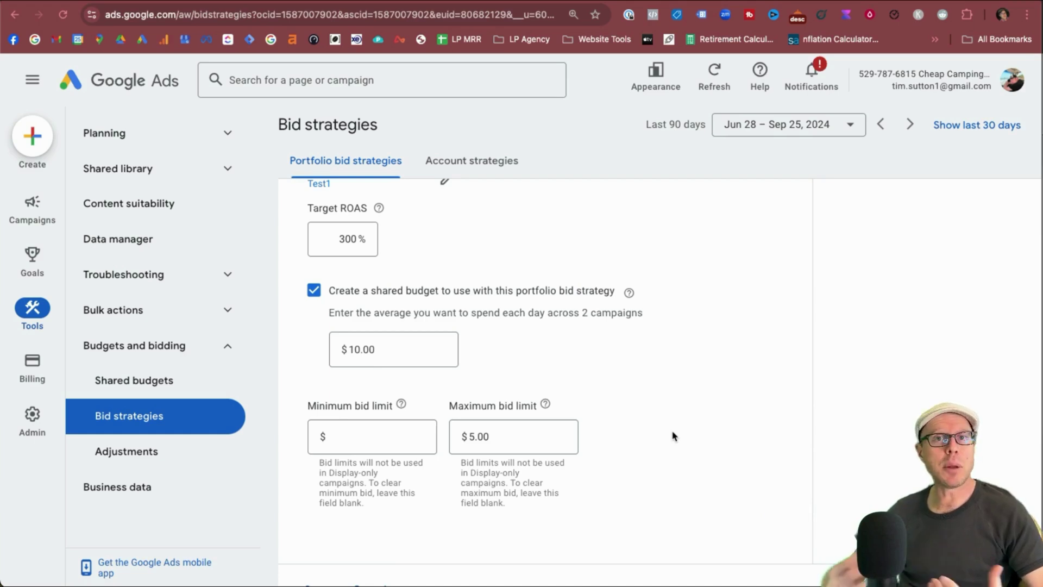
pyautogui.scroll(-4, 674, 436)
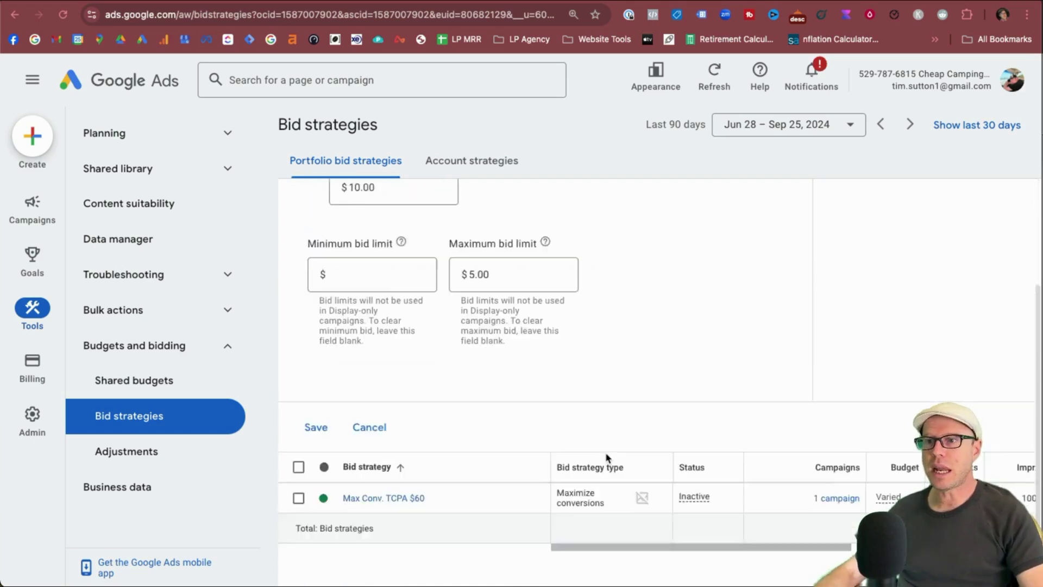
pyautogui.scroll(1, 597, 351)
pyautogui.rightClick(483, 357)
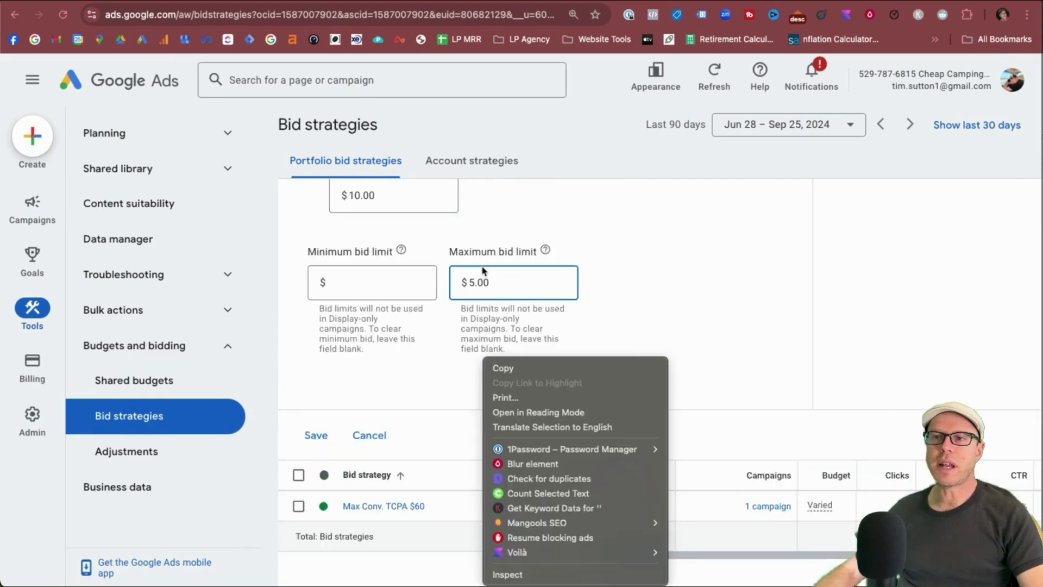
# - Save the Target ROAS strategy and open the '300% ROAS for product X' report
pyautogui.click(455, 381)
pyautogui.click(307, 436)
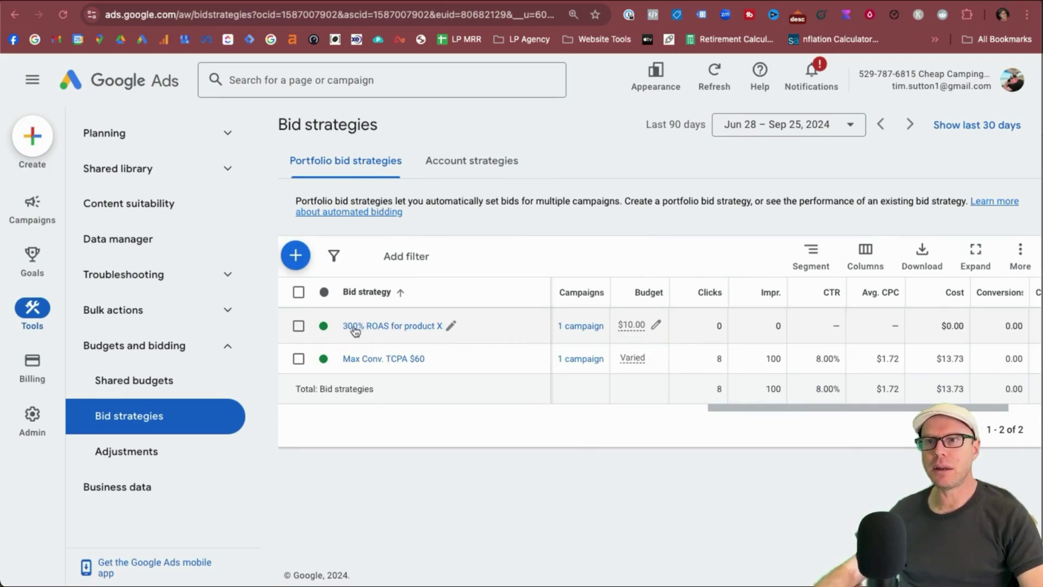
pyautogui.click(375, 326)
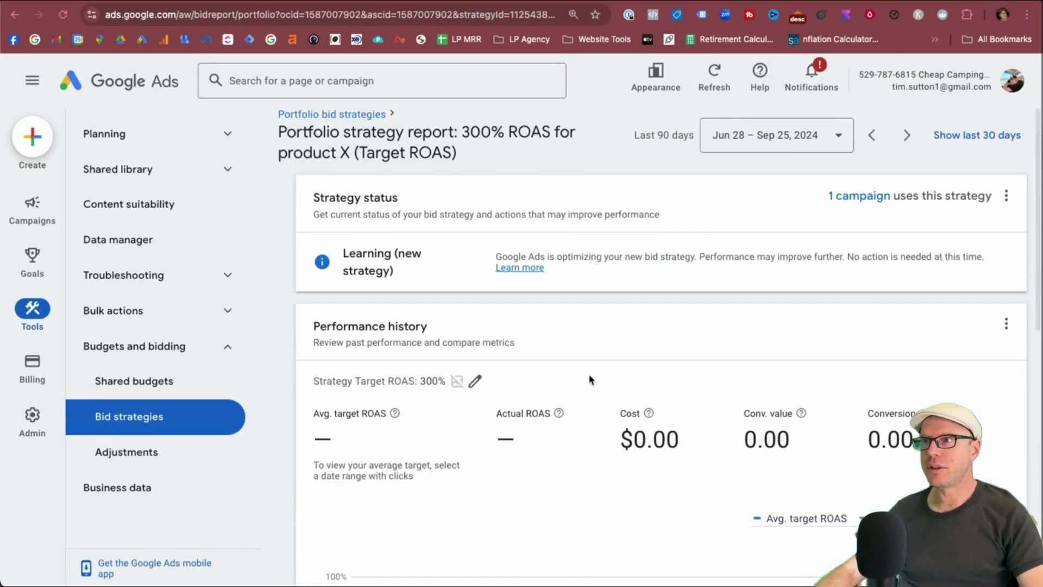
pyautogui.scroll(-5, 589, 377)
# - In the strategy settings, add CCG Test Shopping Campaign and apply both campaigns
pyautogui.click(685, 365)
pyautogui.scroll(-4, 687, 366)
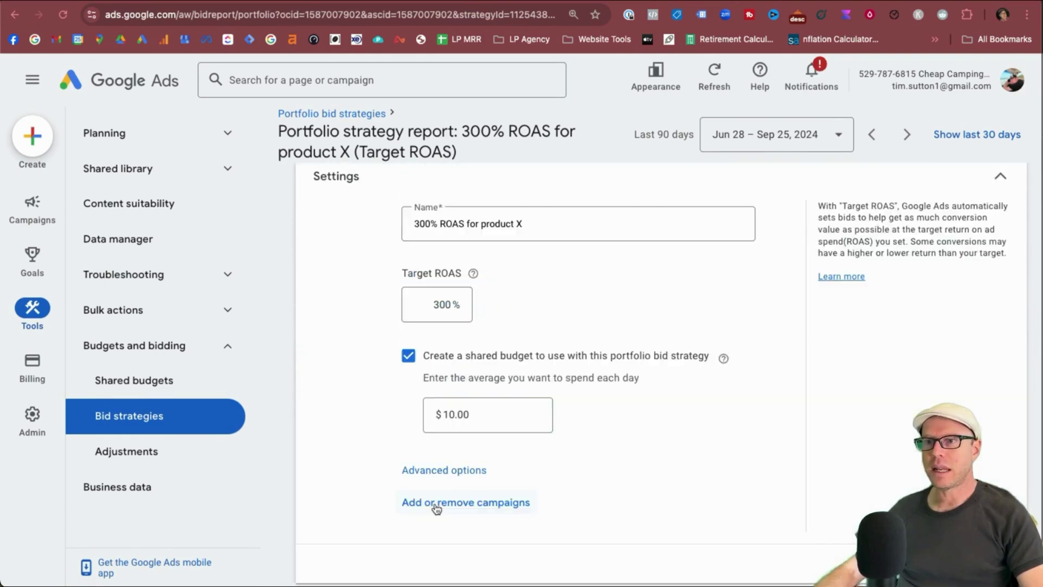
pyautogui.click(437, 509)
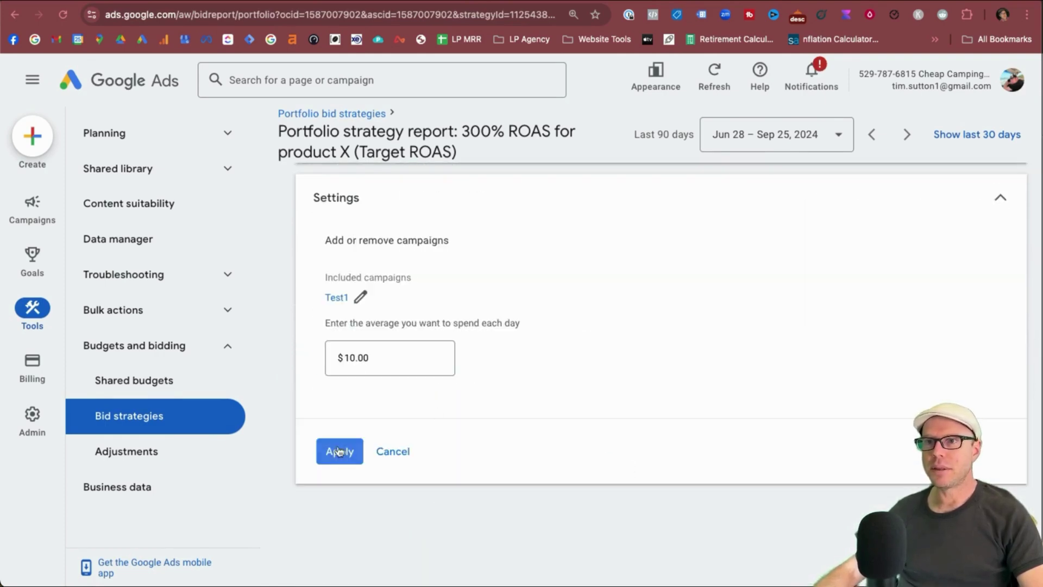
pyautogui.click(358, 297)
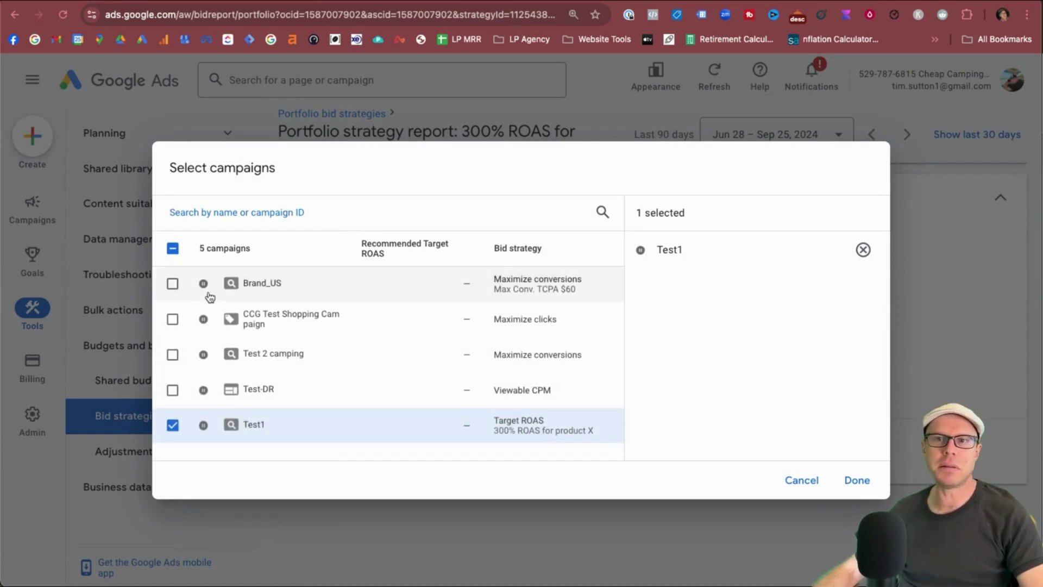
pyautogui.click(173, 320)
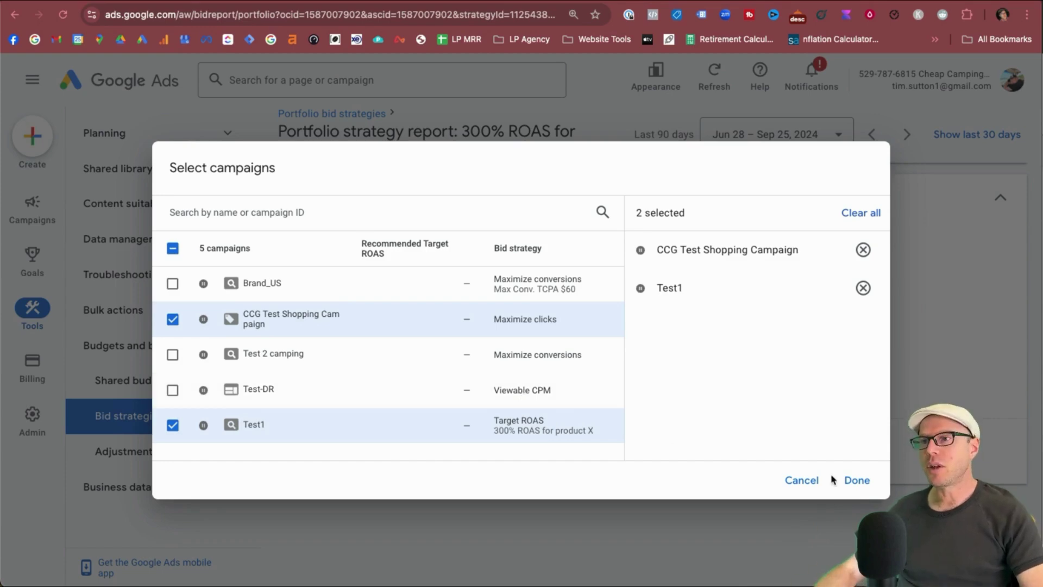
pyautogui.click(854, 483)
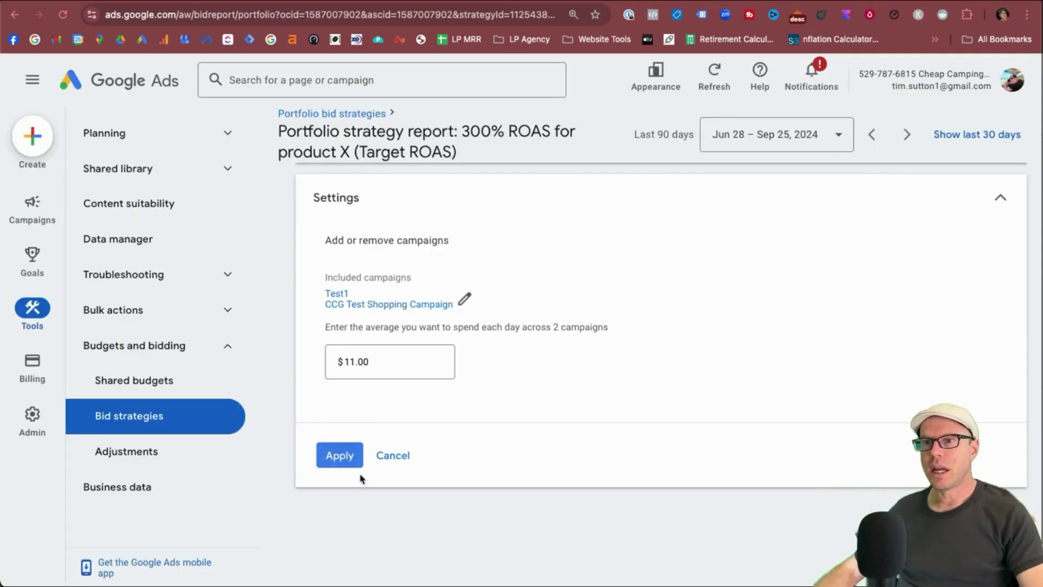
pyautogui.click(354, 461)
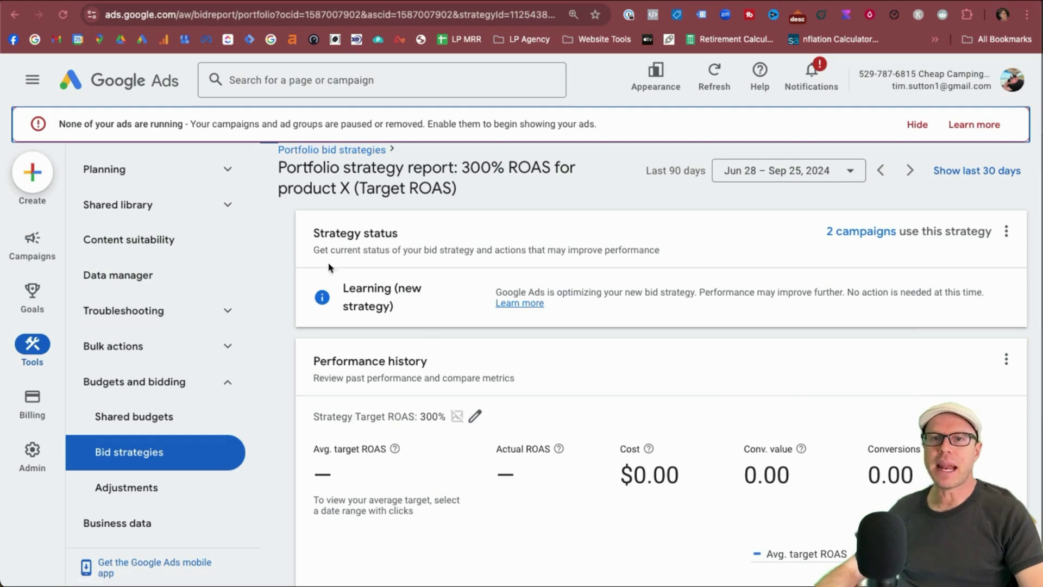
# - Review the Campaigns list's Budget and Bid strategy type columns for Brand_US and Test1
pyautogui.click(33, 240)
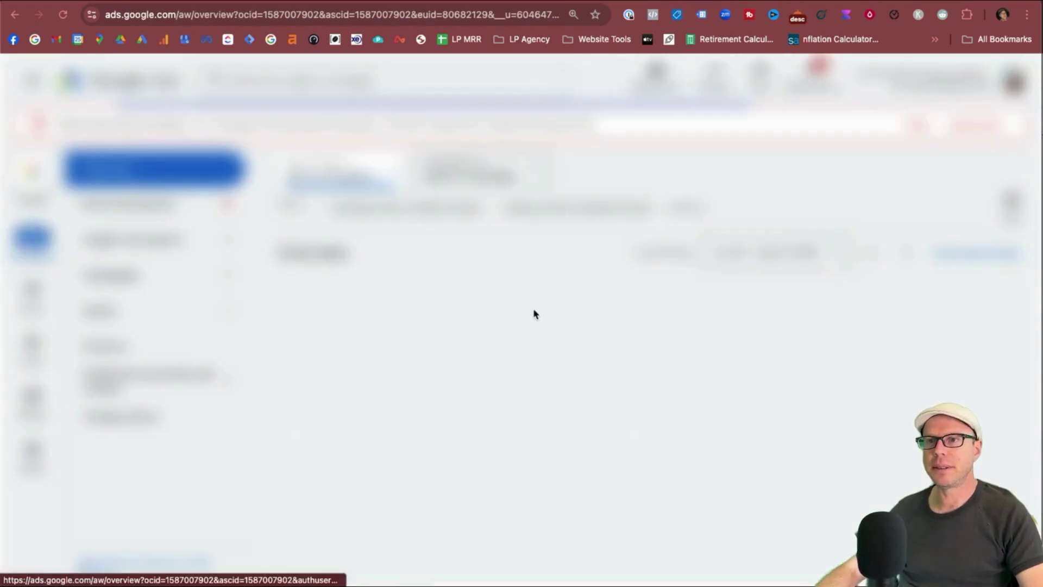
pyautogui.click(199, 281)
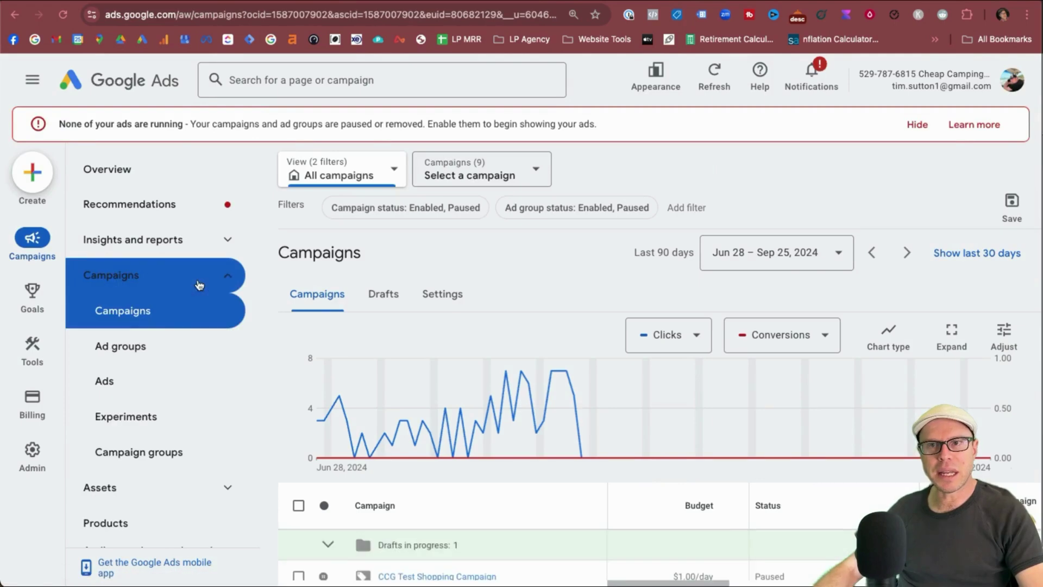
pyautogui.scroll(-5, 508, 477)
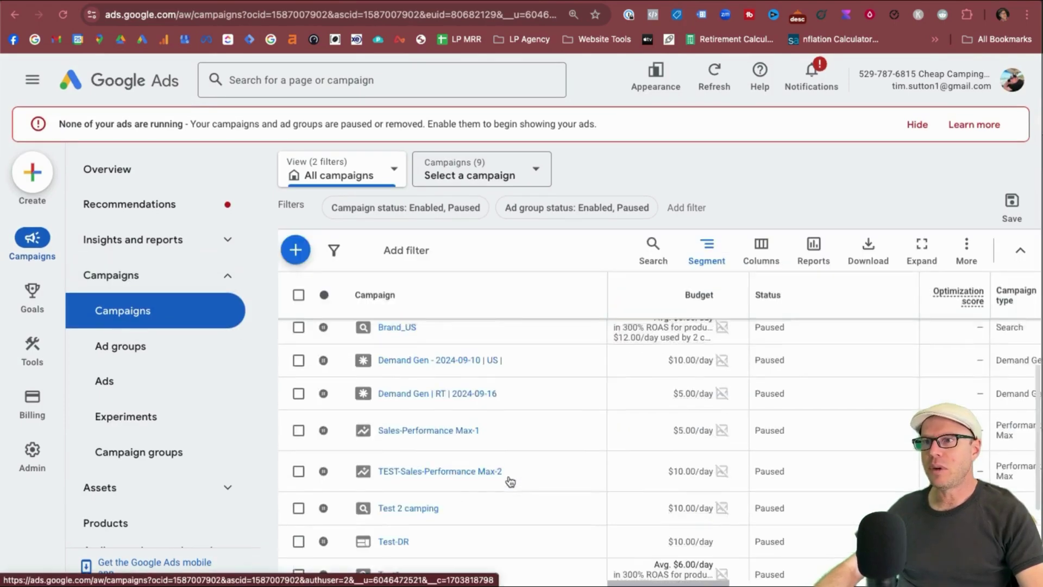
pyautogui.scroll(1, 597, 402)
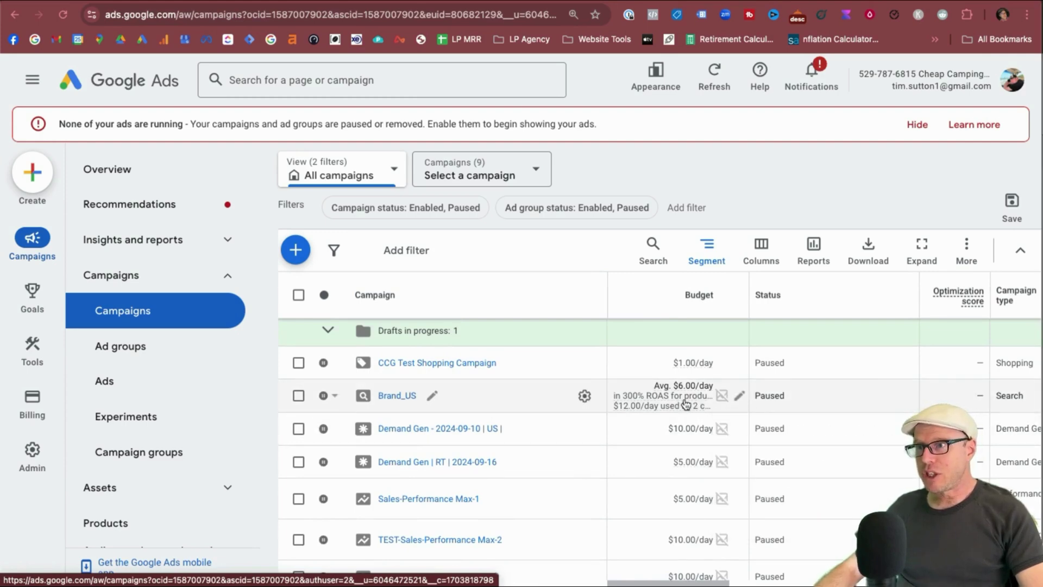
pyautogui.moveTo(682, 408)
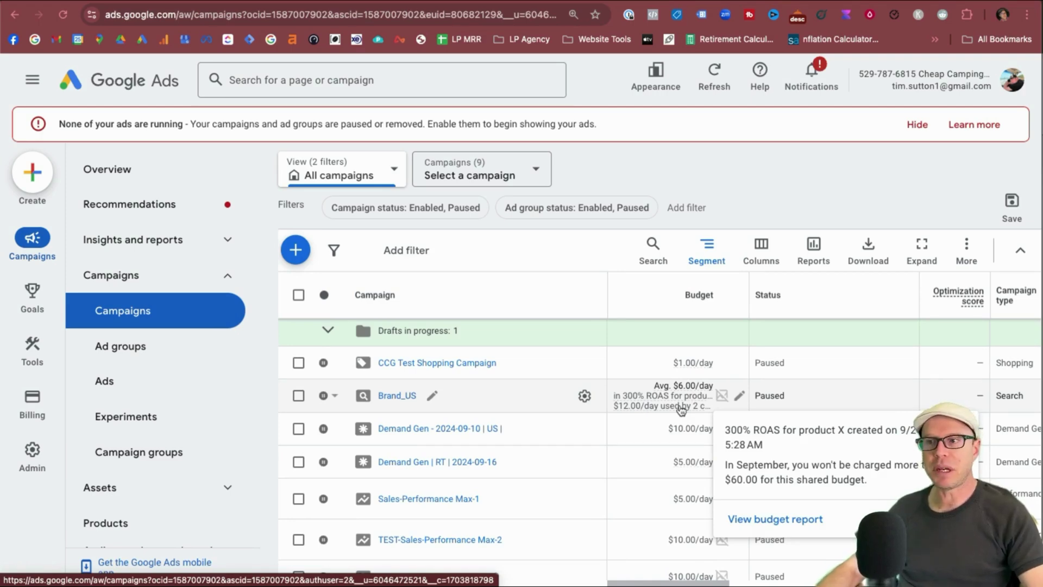
pyautogui.scroll(-3, 682, 410)
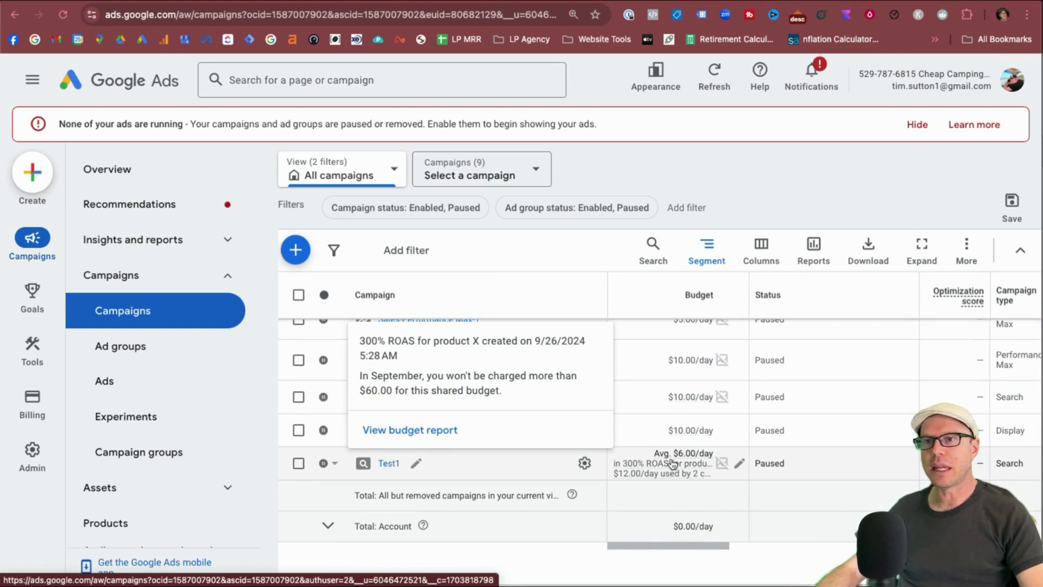
pyautogui.scroll(5, 674, 463)
pyautogui.hscroll(5, 761, 413)
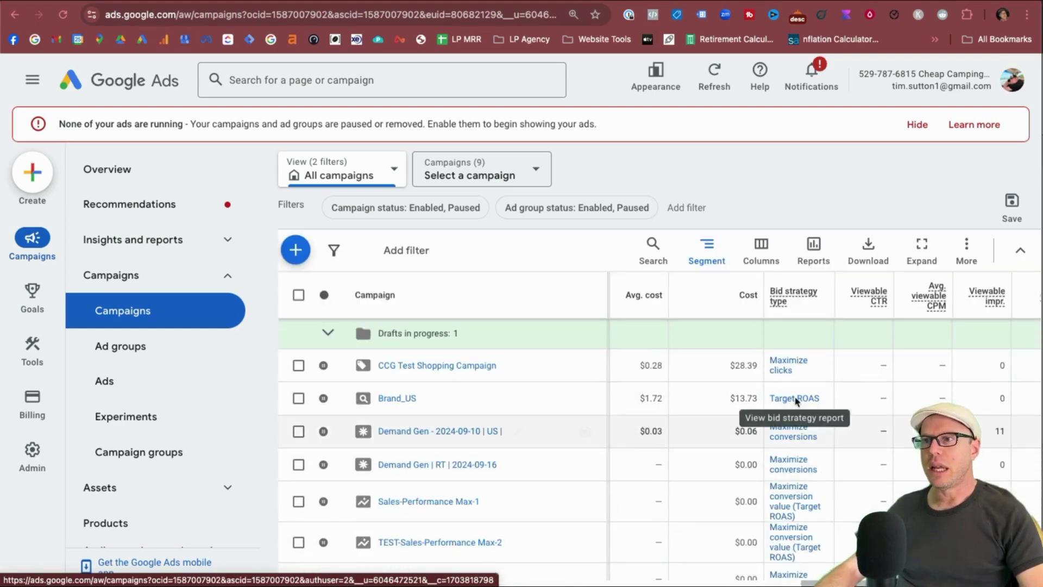
pyautogui.scroll(-1, 796, 402)
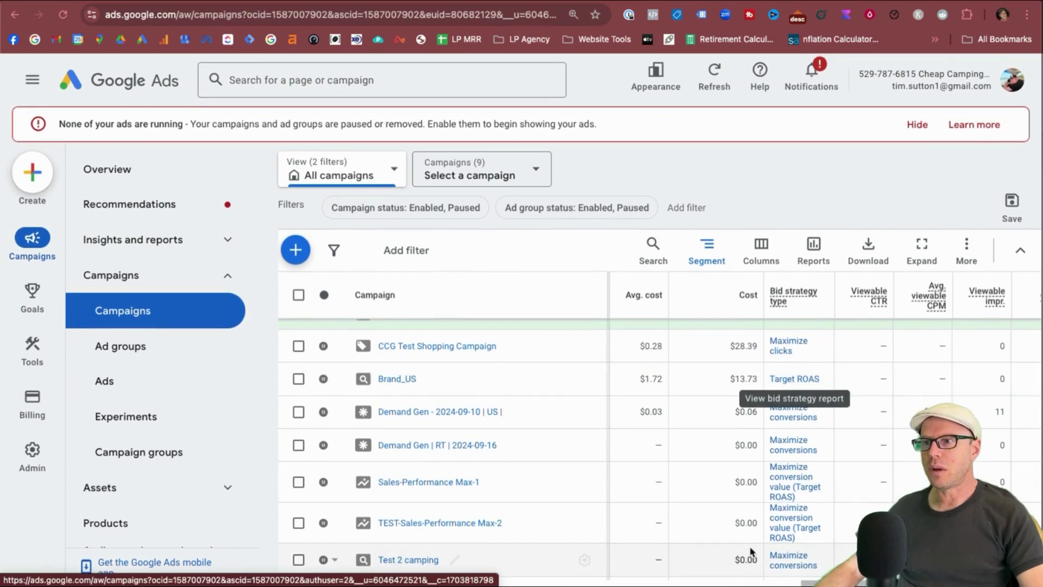
pyautogui.scroll(-3, 796, 403)
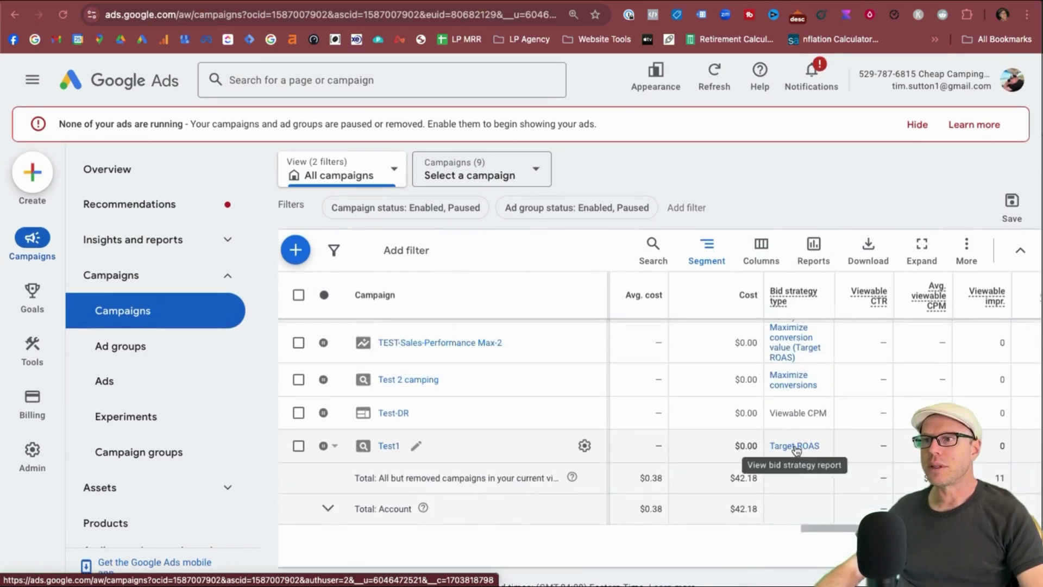
# - Start a new Target CPA portfolio strategy without a shared budget
pyautogui.click(795, 446)
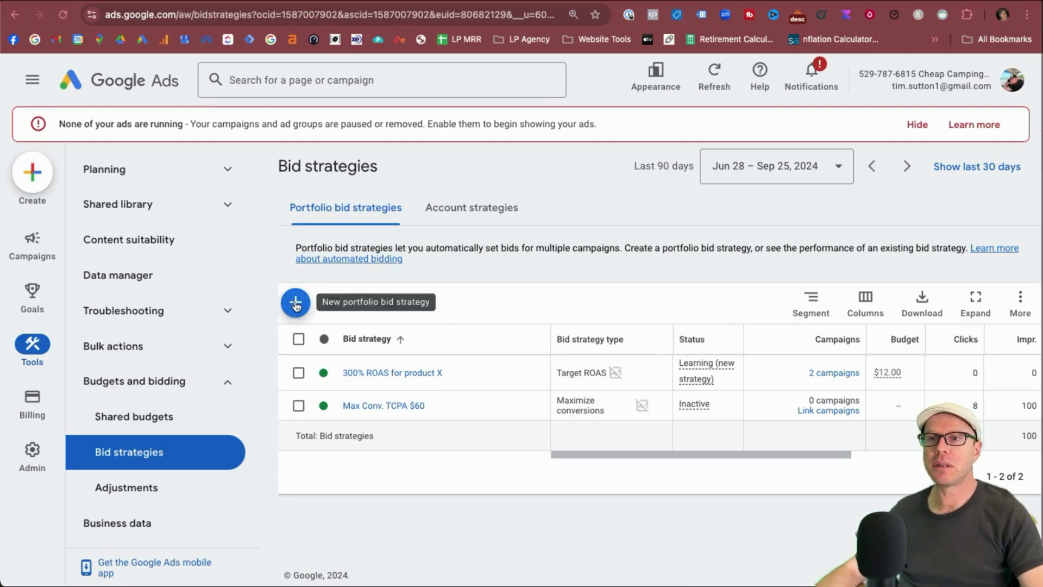
pyautogui.click(297, 310)
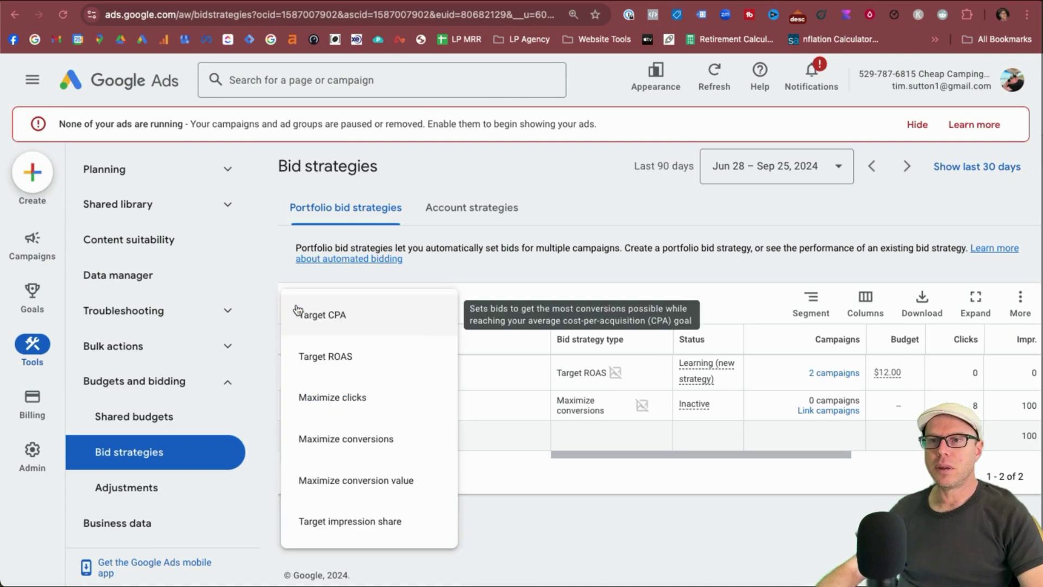
pyautogui.click(413, 326)
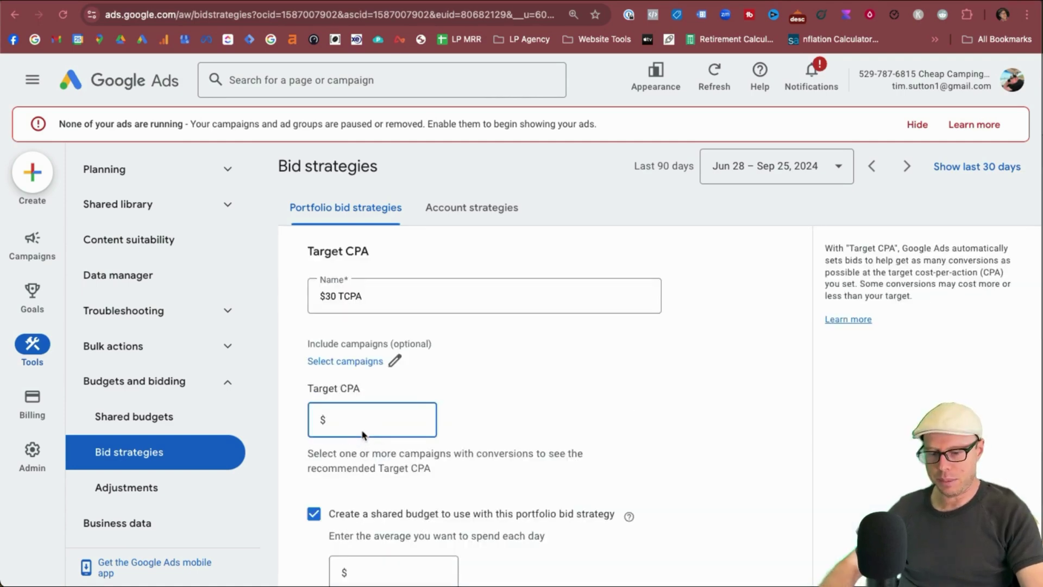
pyautogui.scroll(-4, 560, 431)
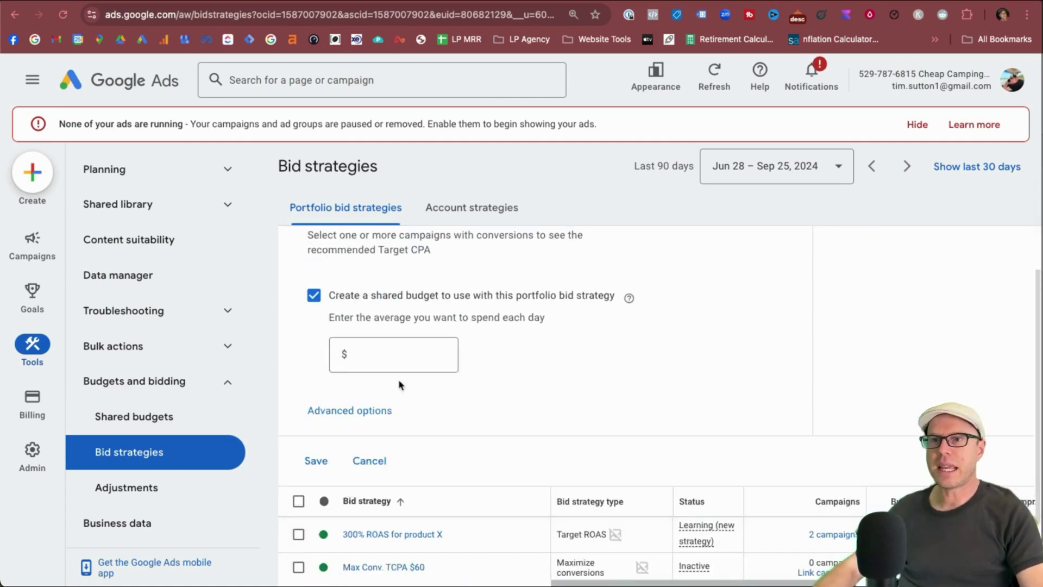
pyautogui.click(314, 295)
pyautogui.scroll(2, 517, 351)
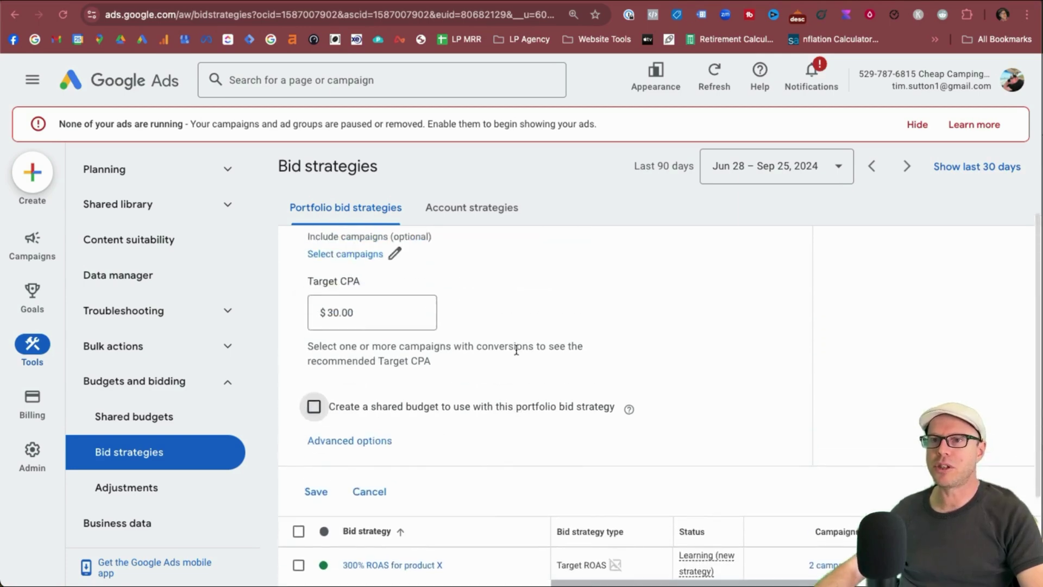
# - Set the $30 TCPA strategy's maximum bid limit to $3.00
pyautogui.click(380, 441)
pyautogui.scroll(-2, 546, 426)
pyautogui.click(489, 394)
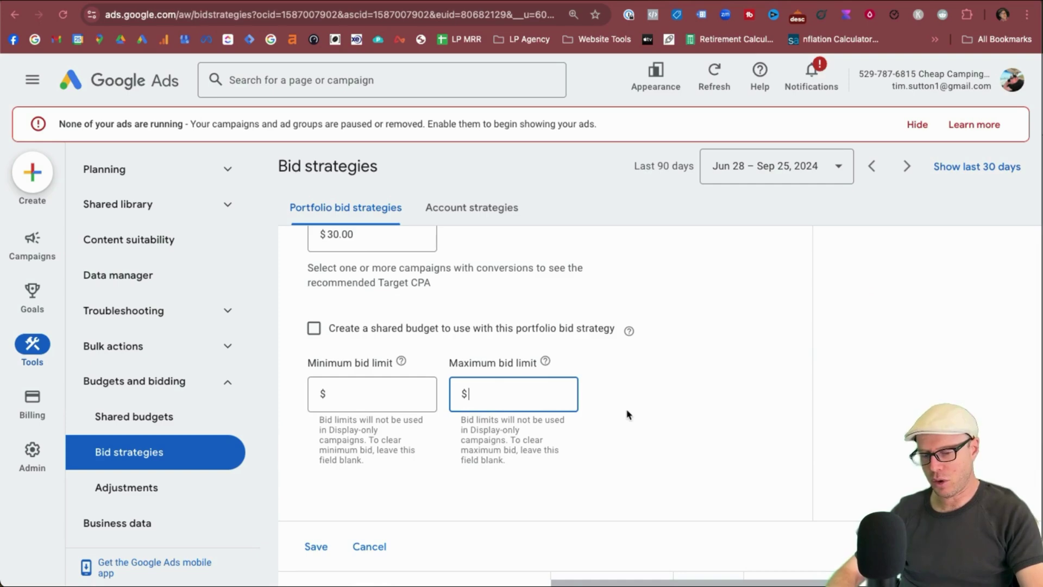
pyautogui.write('3.0')
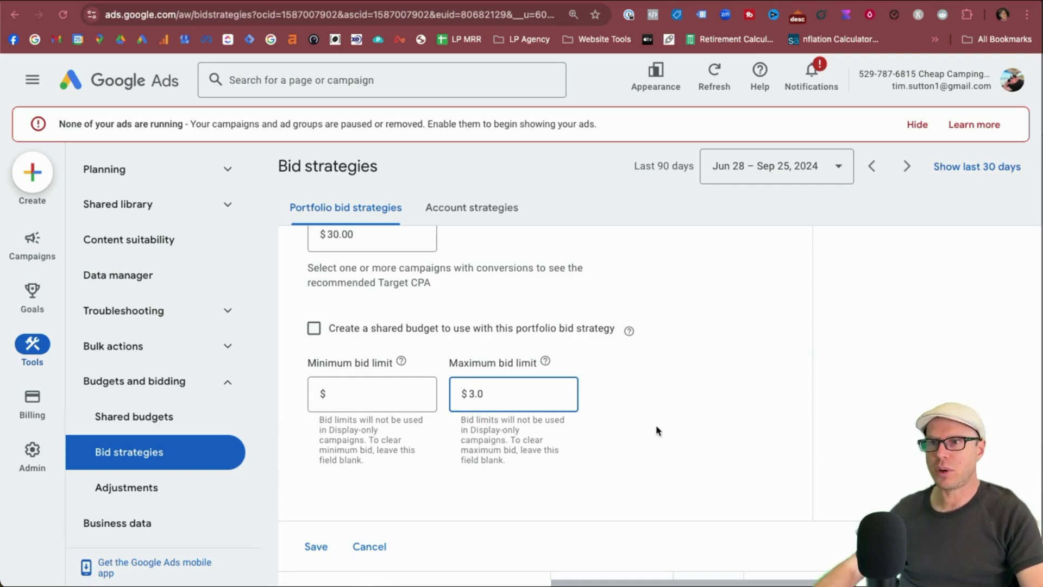
pyautogui.click(657, 430)
pyautogui.scroll(3, 348, 368)
# - Assign CCG Test Shopping Campaign and Brand_US to the $30 TCPA strategy
pyautogui.click(347, 361)
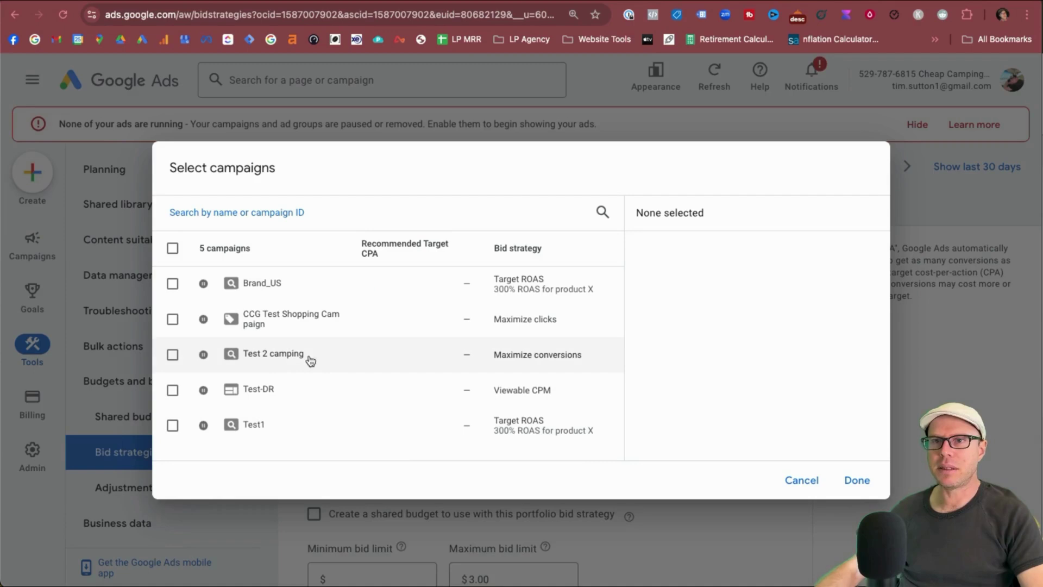
pyautogui.click(172, 319)
pyautogui.click(172, 283)
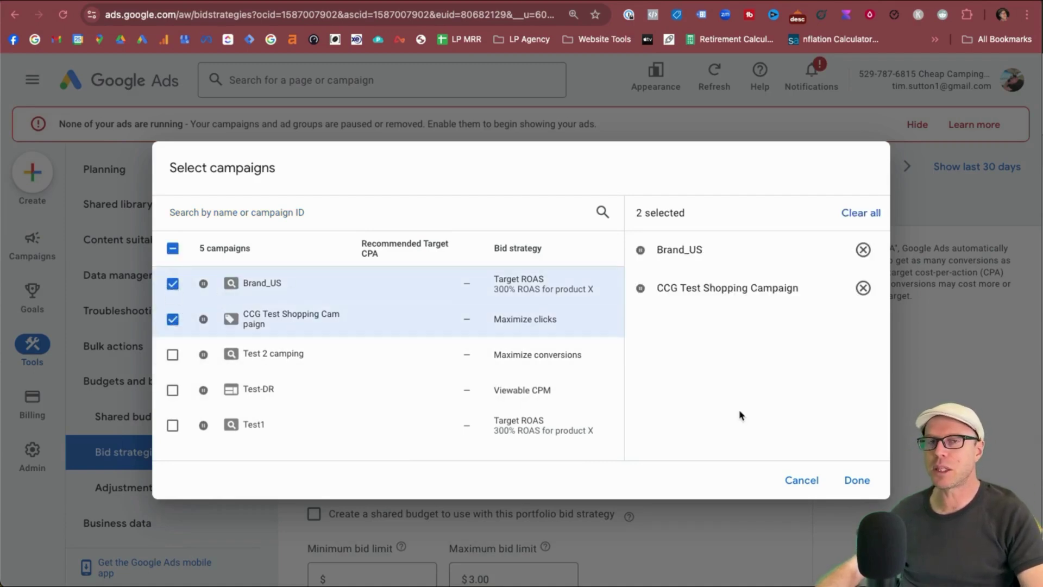
pyautogui.click(857, 480)
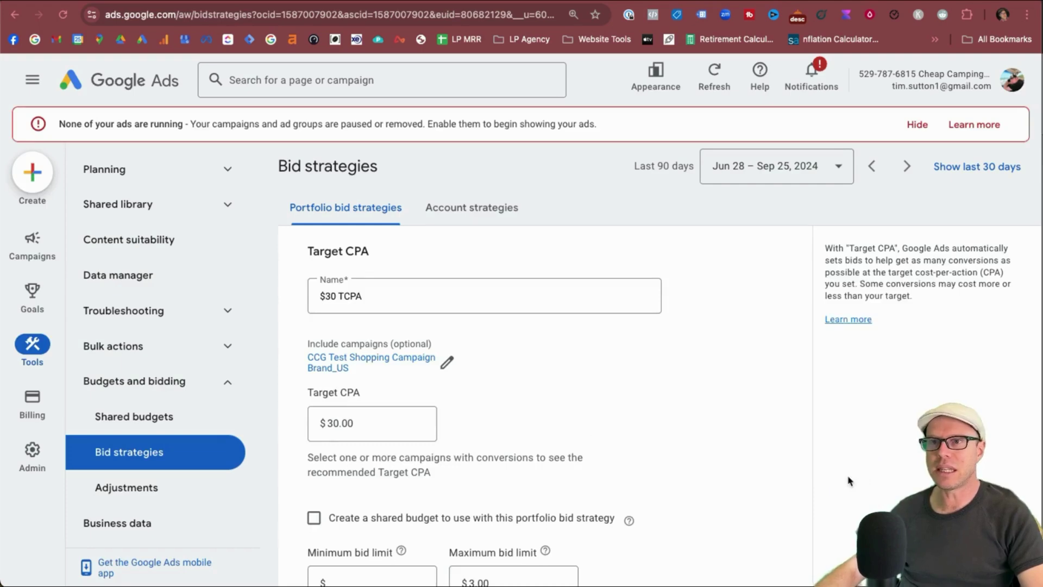
pyautogui.scroll(-6, 598, 433)
pyautogui.scroll(2, 380, 456)
# - Save the strategy and give the removed campaign a $10.00 daily budget
pyautogui.click(315, 454)
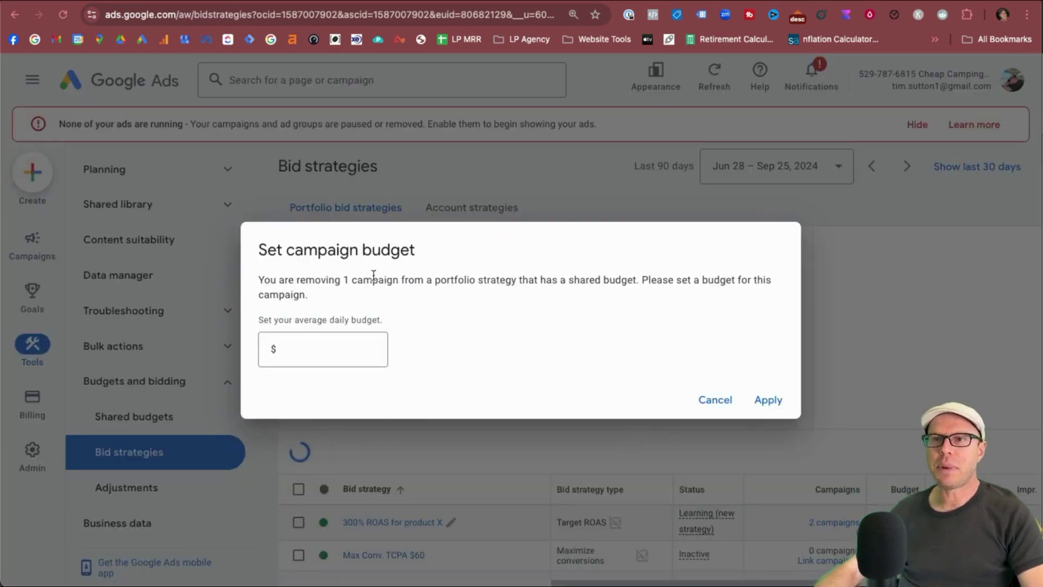
pyautogui.moveTo(299, 280); pyautogui.dragTo(673, 278)
pyautogui.click(317, 356)
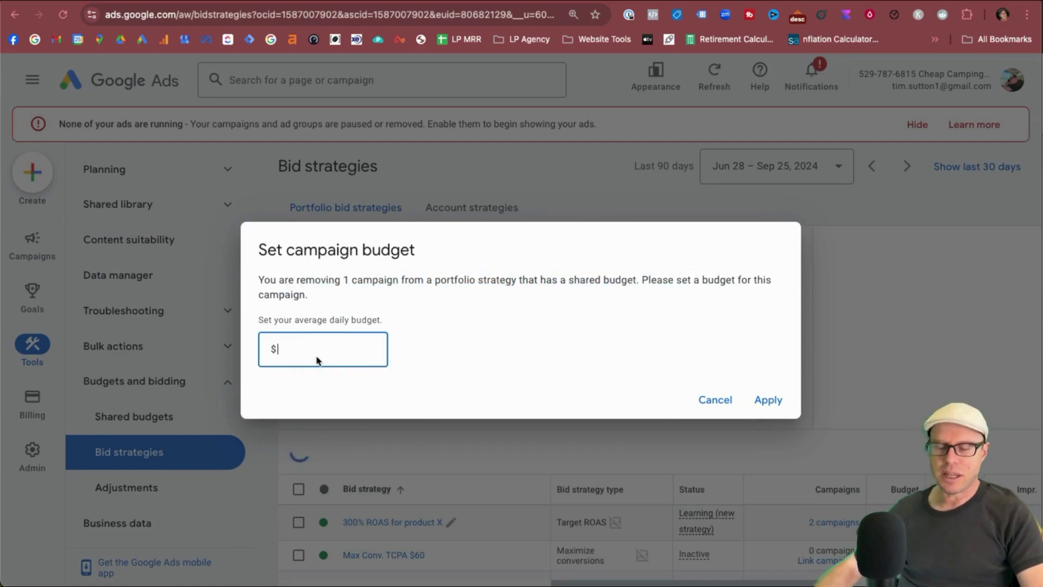
pyautogui.write('10.0')
pyautogui.click(772, 398)
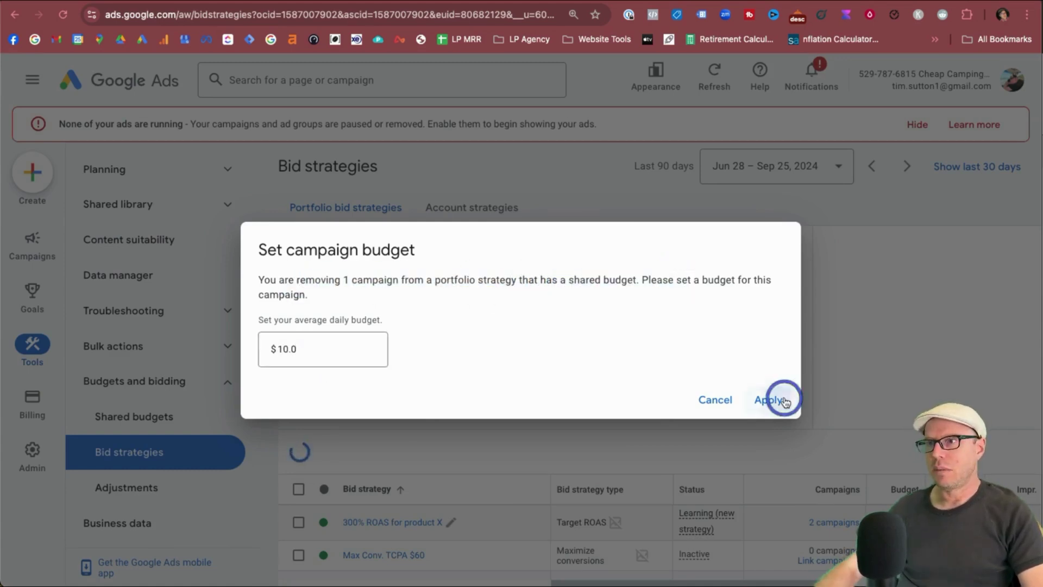
pyautogui.click(751, 360)
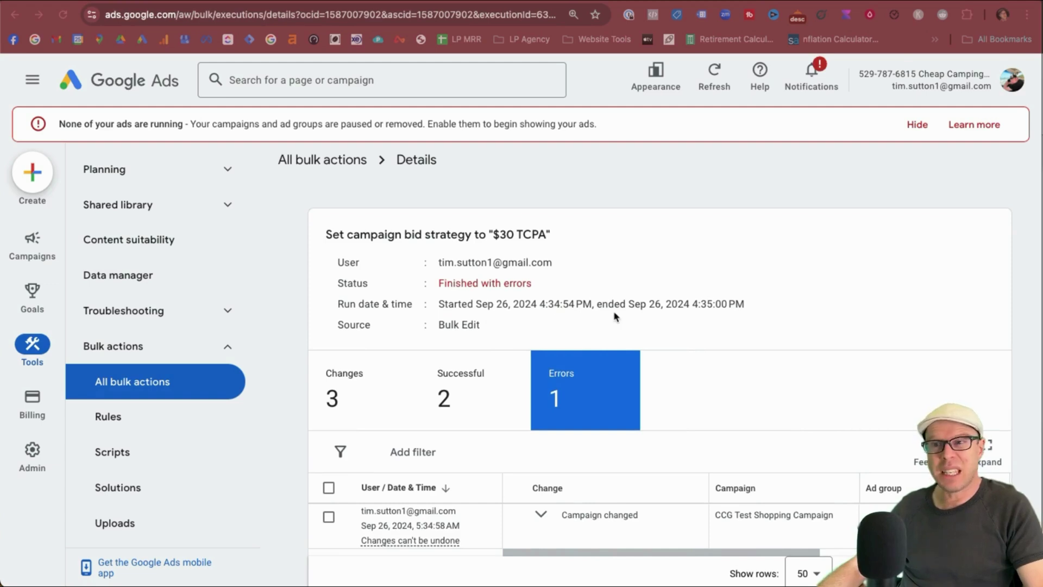
pyautogui.scroll(-2, 680, 321)
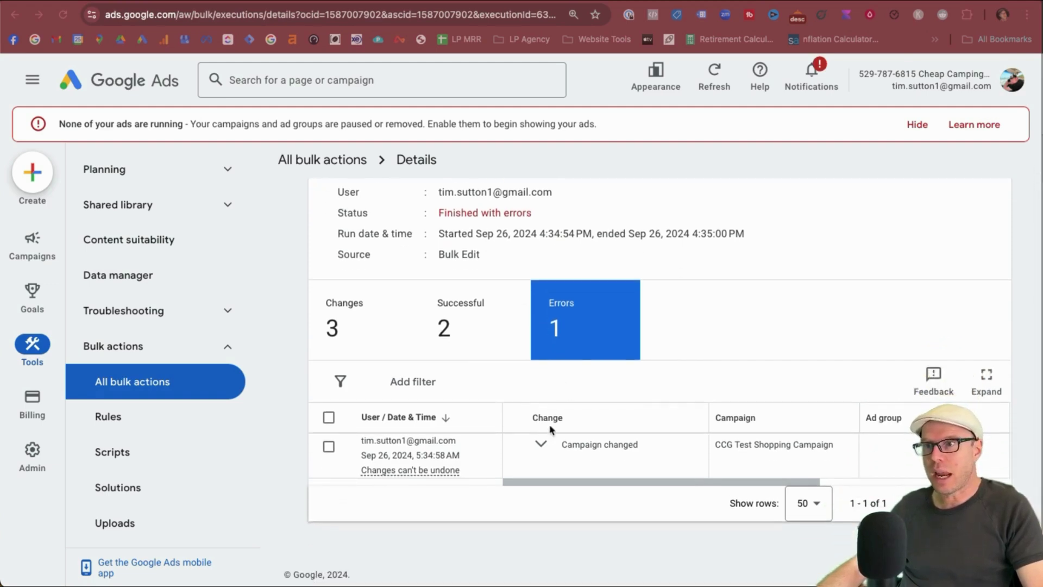
pyautogui.click(540, 442)
pyautogui.click(541, 443)
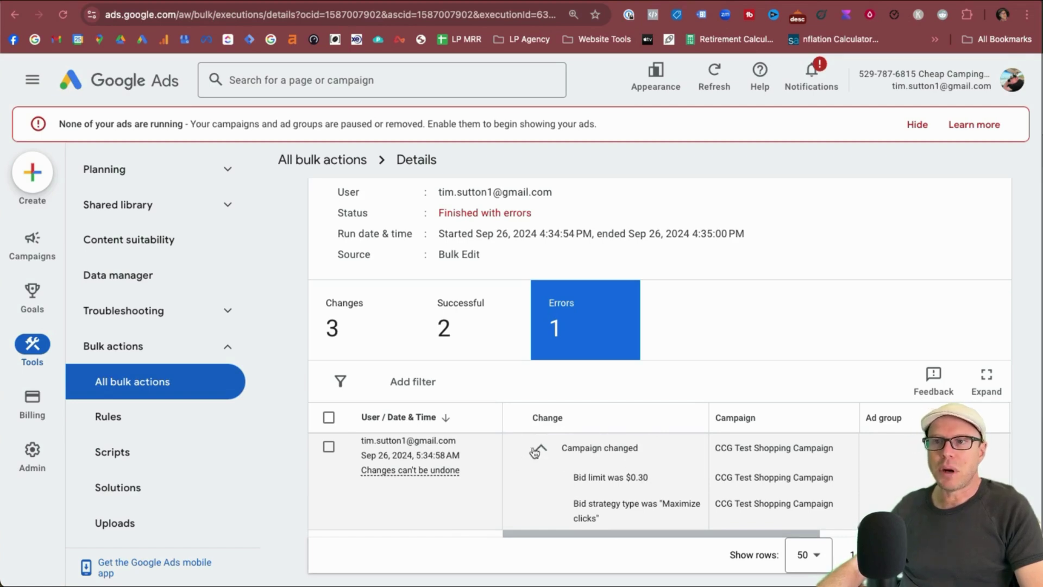
pyautogui.click(538, 448)
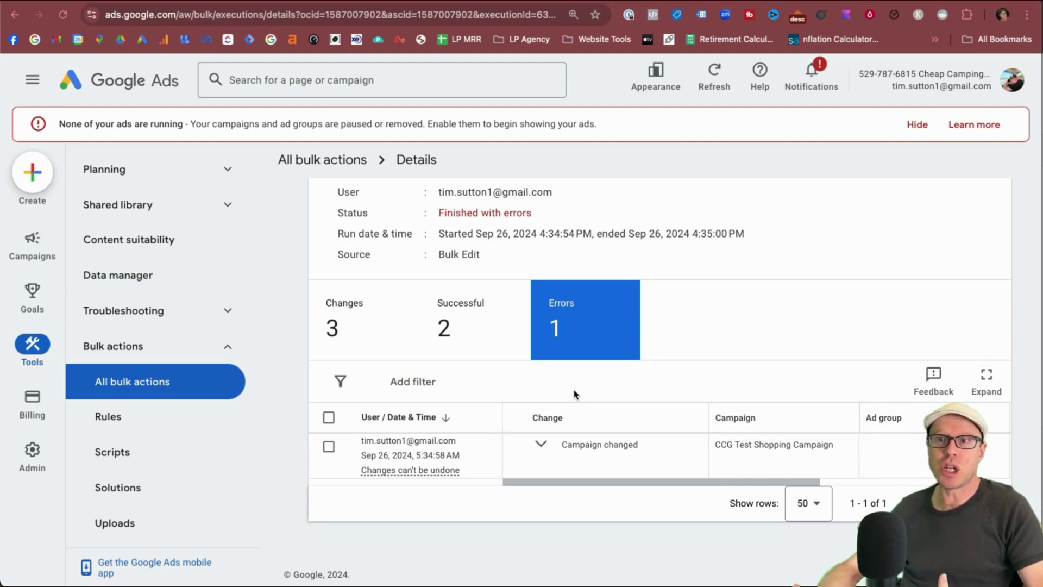
pyautogui.moveTo(50, 408)
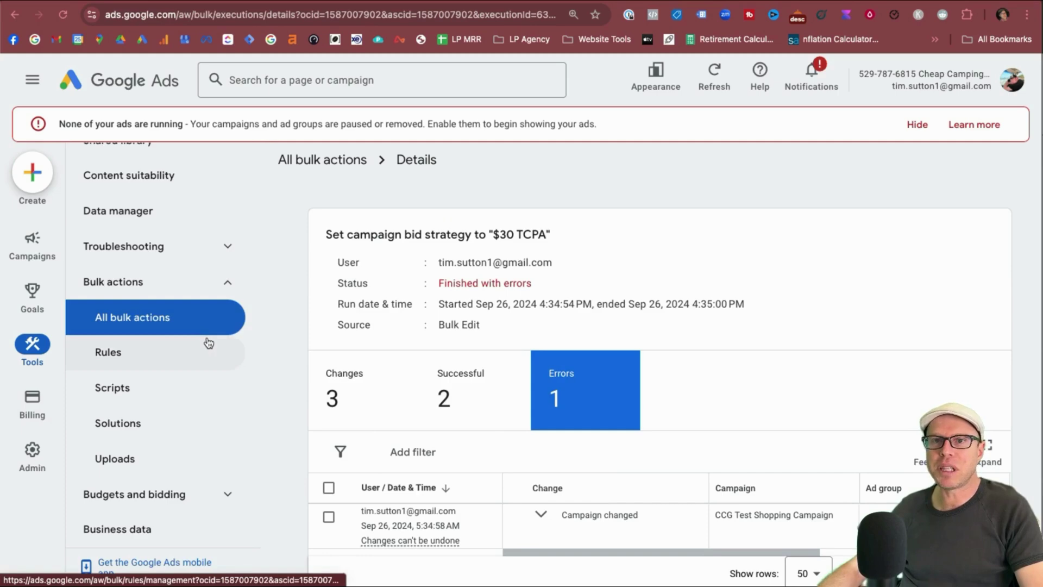
# - Start a Maximize clicks portfolio strategy named 'Max Clicks @ Mix bid $2.00'
pyautogui.click(224, 490)
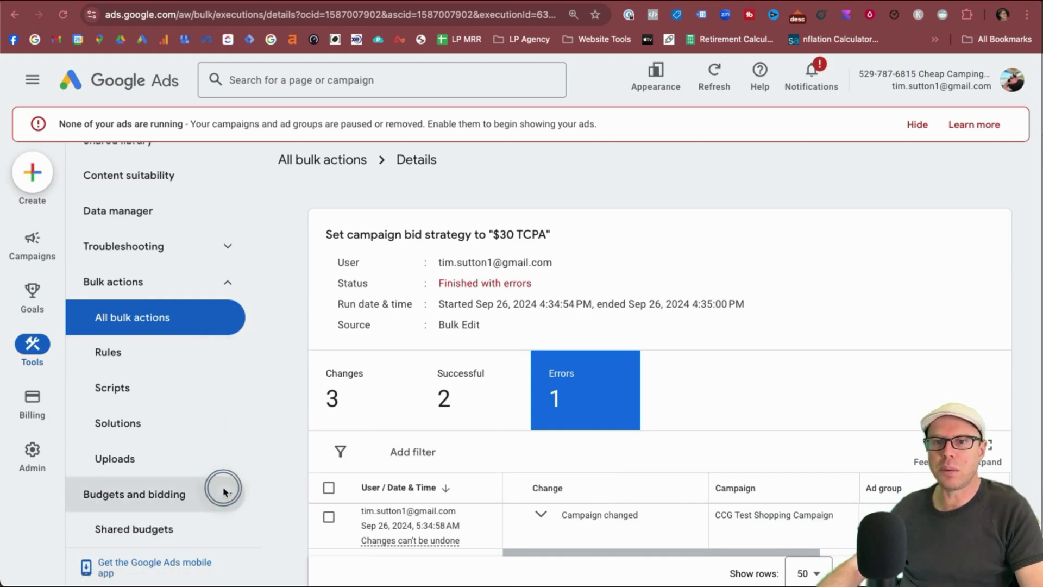
pyautogui.scroll(-2, 207, 483)
pyautogui.click(163, 458)
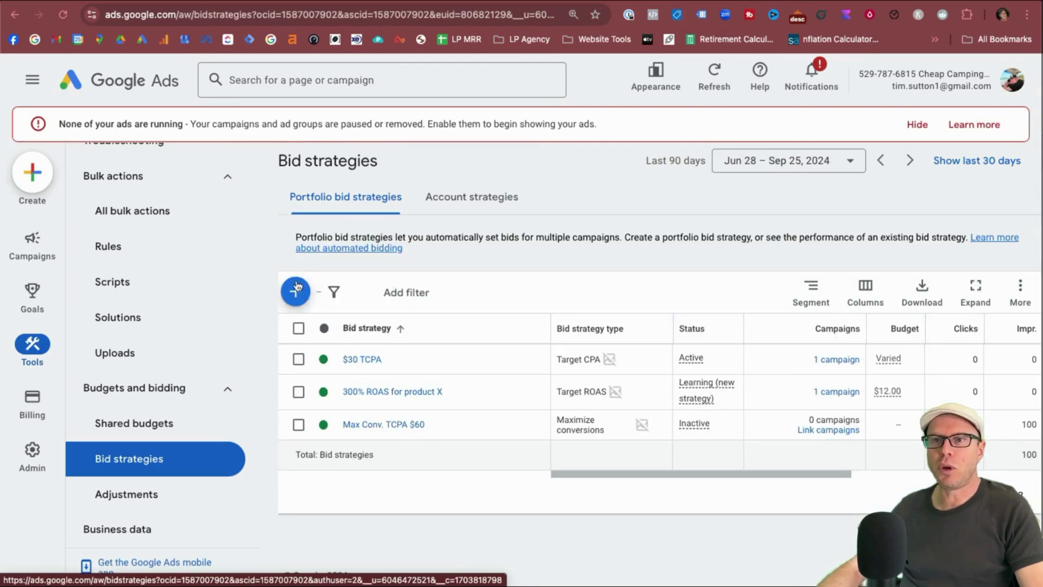
pyautogui.click(295, 292)
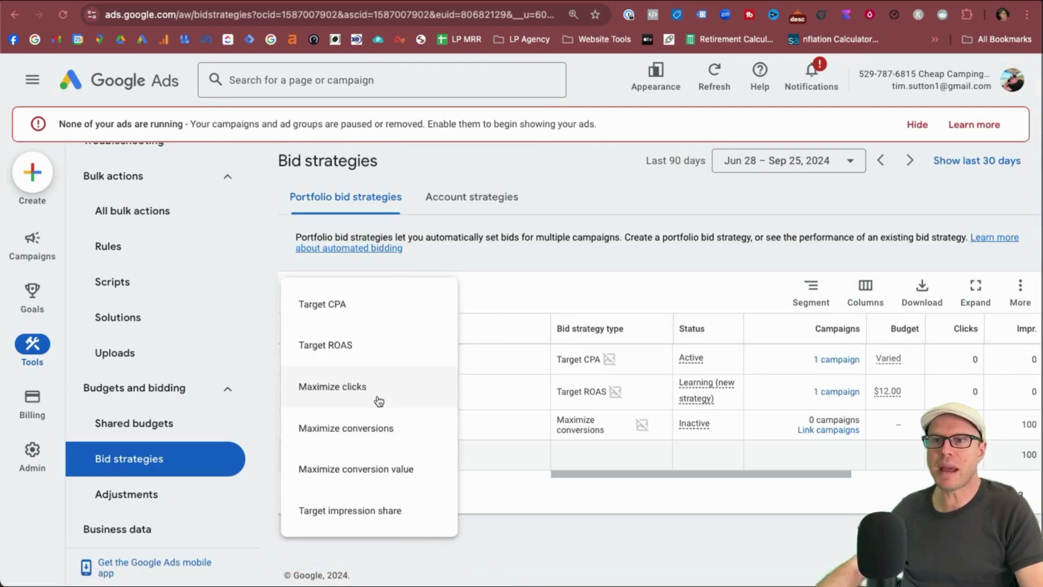
pyautogui.click(379, 400)
pyautogui.click(362, 281)
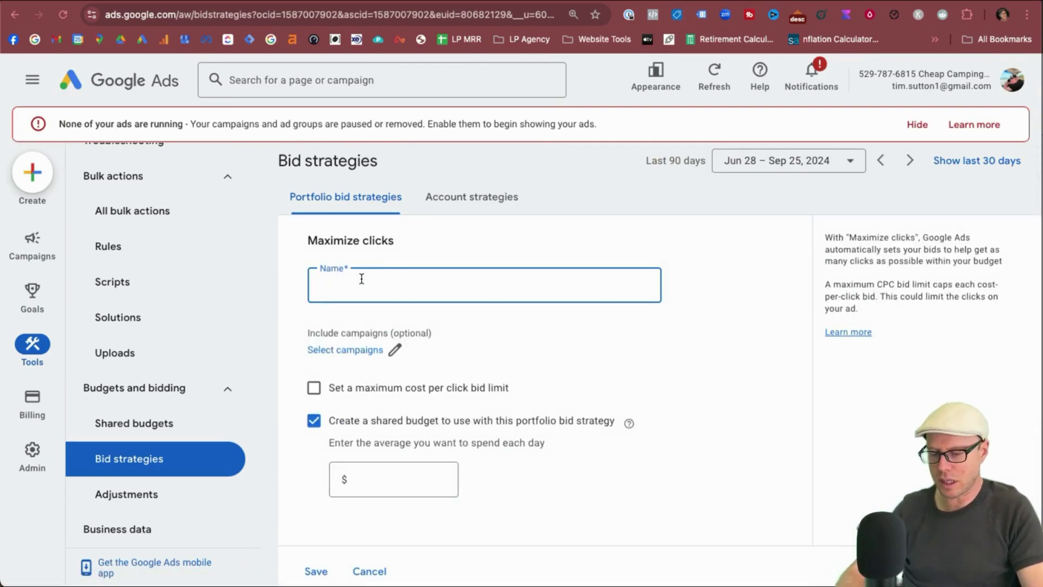
pyautogui.write('Max')
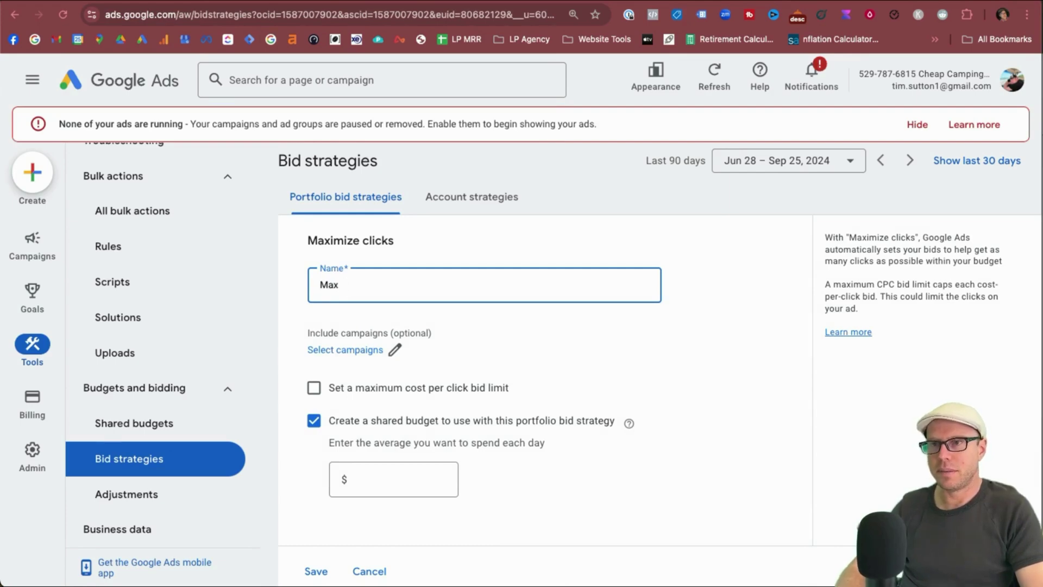
pyautogui.write(' Clicks @ Mix bid $')
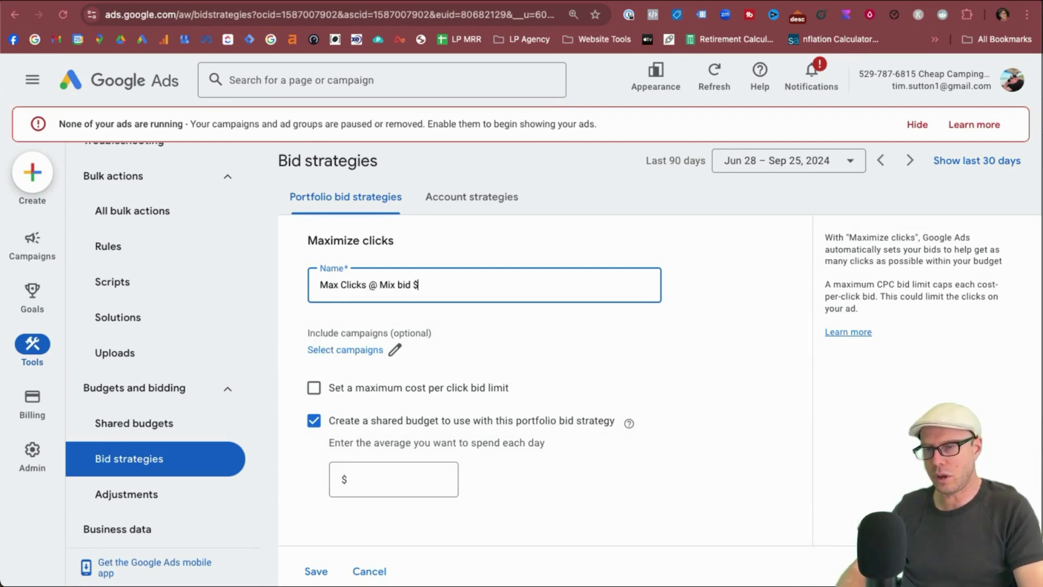
pyautogui.write('2.00')
# - Cap the maximum CPC at $2.00 and turn off the shared budget
pyautogui.scroll(-2, 489, 326)
pyautogui.click(314, 325)
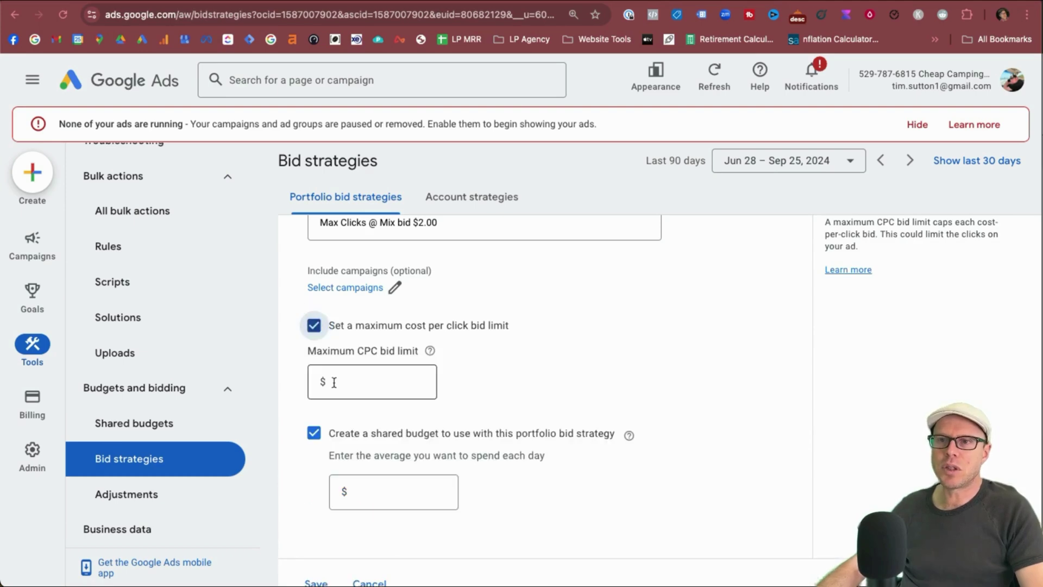
pyautogui.click(368, 394)
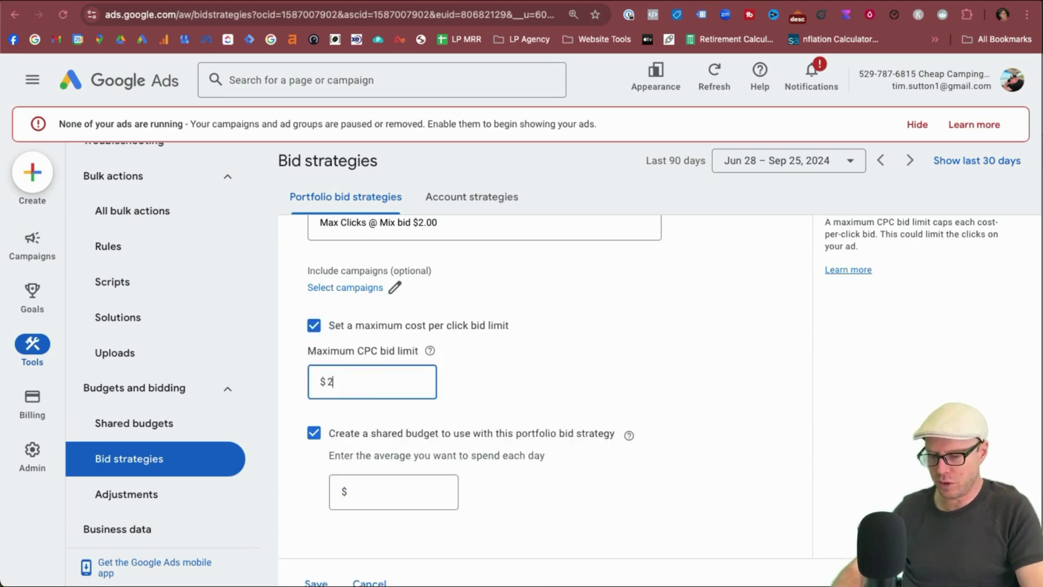
pyautogui.write('2.00')
pyautogui.click(511, 380)
pyautogui.scroll(-3, 513, 381)
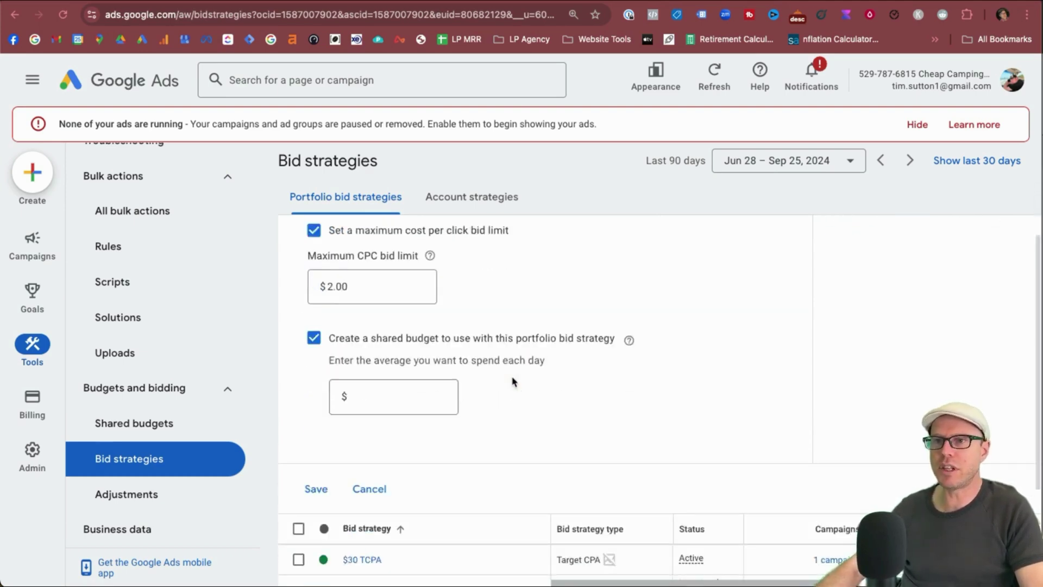
pyautogui.scroll(1, 513, 389)
pyautogui.click(313, 368)
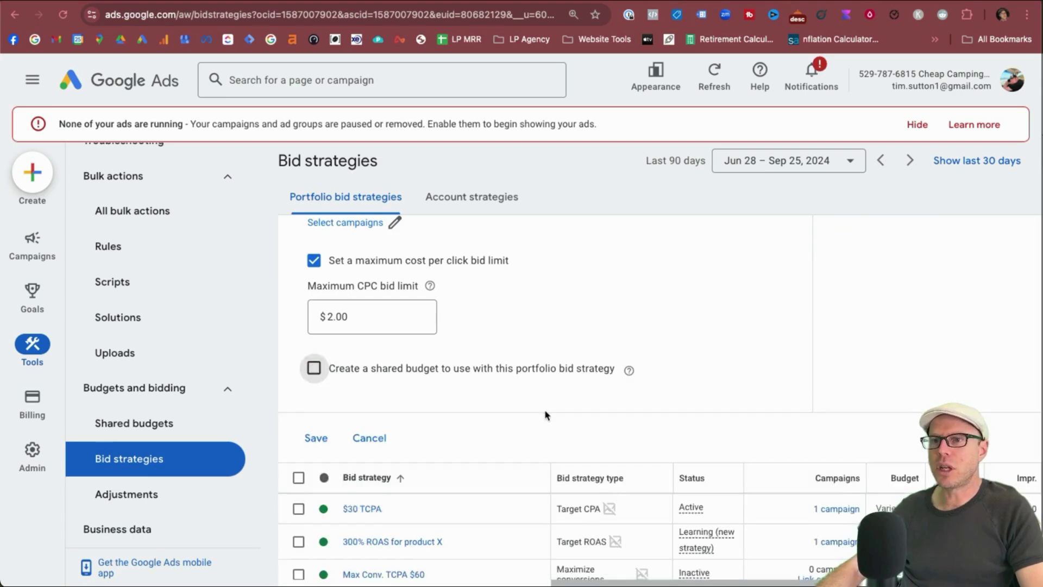
pyautogui.scroll(-2, 546, 415)
pyautogui.scroll(3, 545, 415)
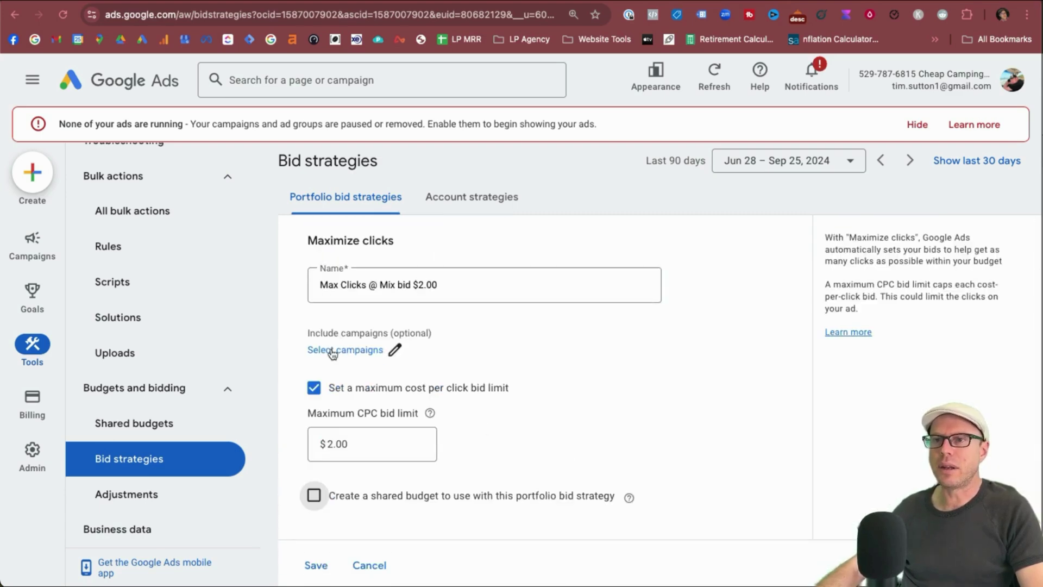
# - Assign Brand_US, Test 2 camping and Test1 to the Max Clicks strategy
pyautogui.click(332, 352)
pyautogui.click(172, 283)
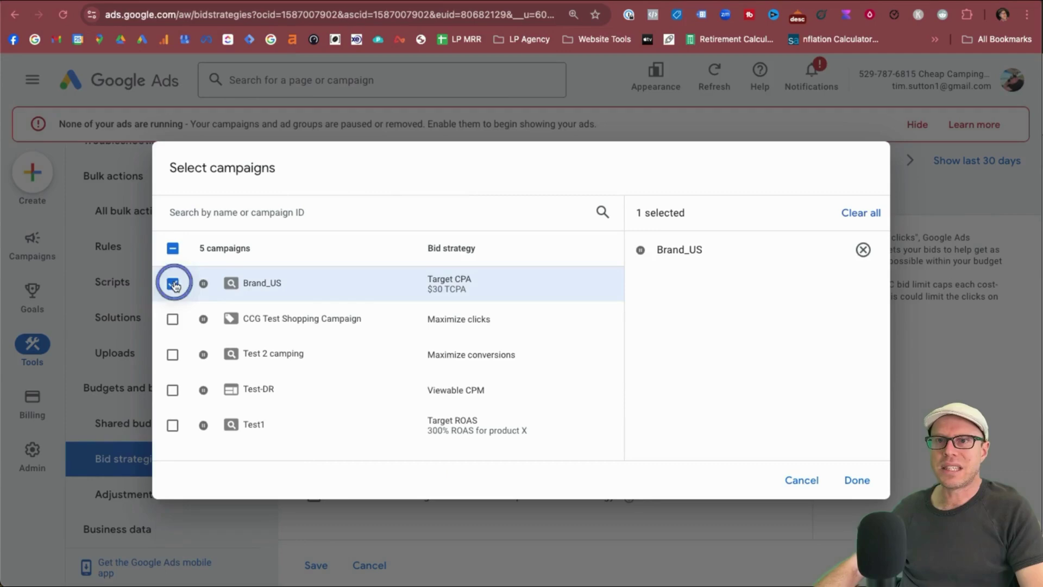
pyautogui.click(172, 355)
pyautogui.click(172, 425)
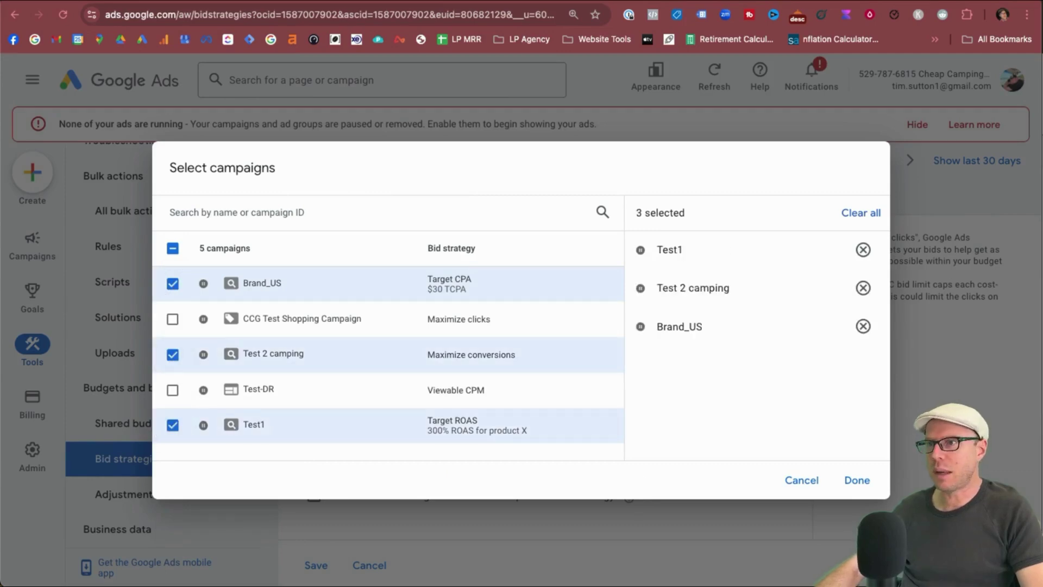
pyautogui.click(858, 479)
pyautogui.scroll(-5, 543, 381)
# - Save the strategy and give the displaced campaign a $10 daily budget
pyautogui.click(318, 324)
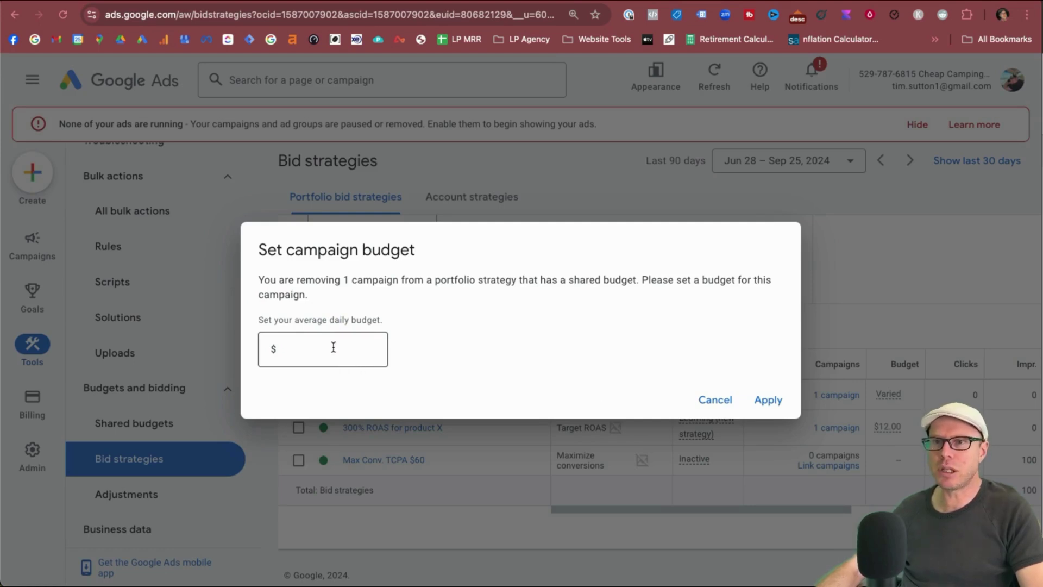
pyautogui.click(333, 347)
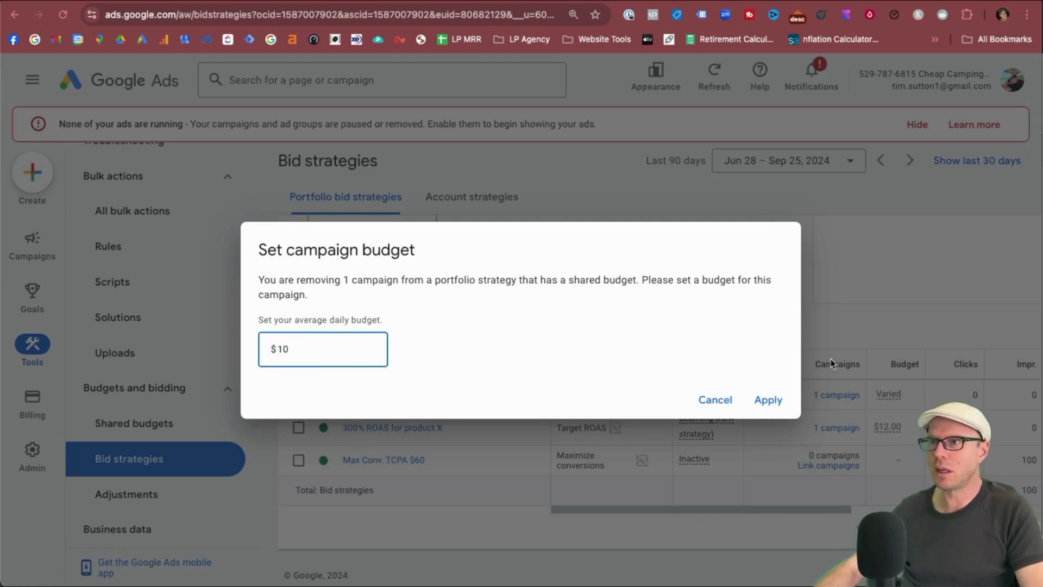
pyautogui.click(769, 400)
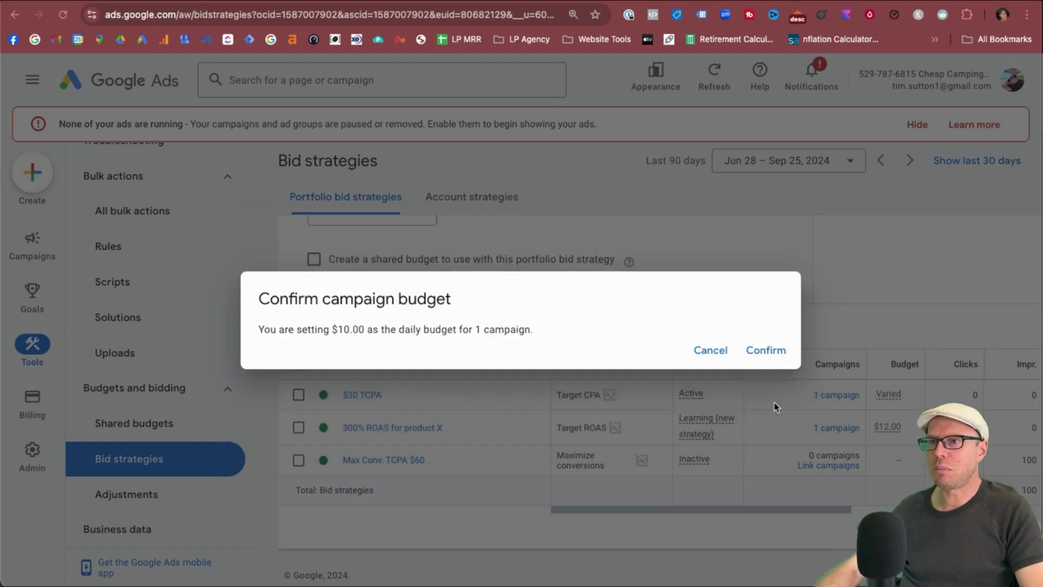
pyautogui.click(757, 353)
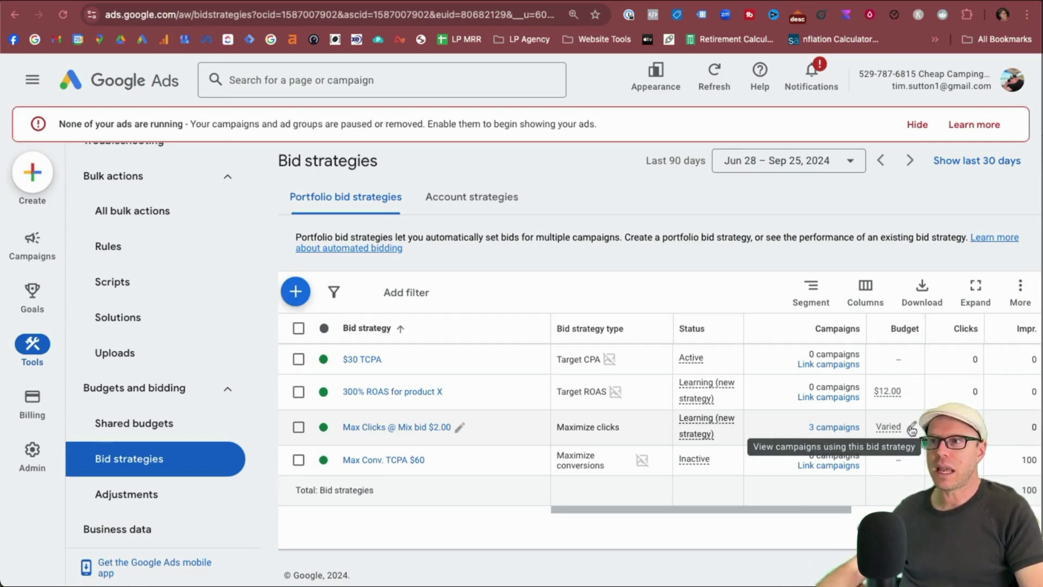
pyautogui.moveTo(890, 428)
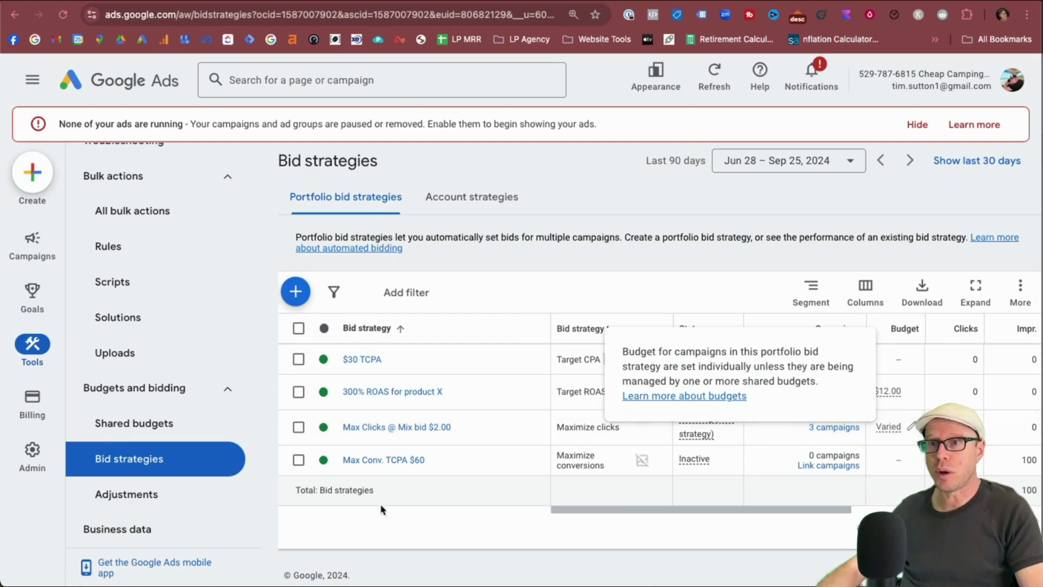
# - Start a Maximize conversions portfolio strategy named 'Max Conv.' with a $20.00 target CPA
pyautogui.click(299, 296)
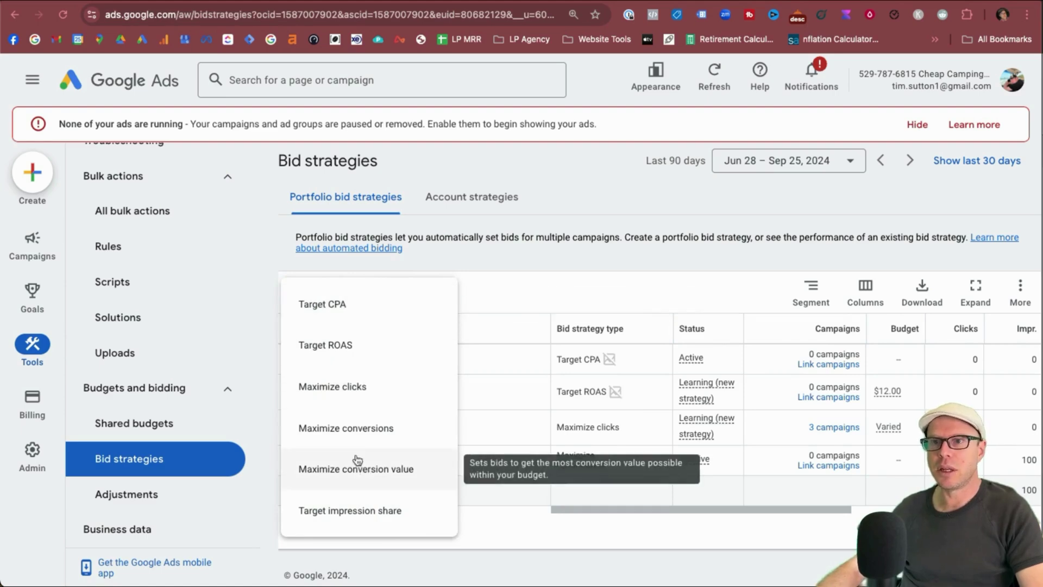
pyautogui.click(348, 427)
pyautogui.click(418, 284)
pyautogui.write('M')
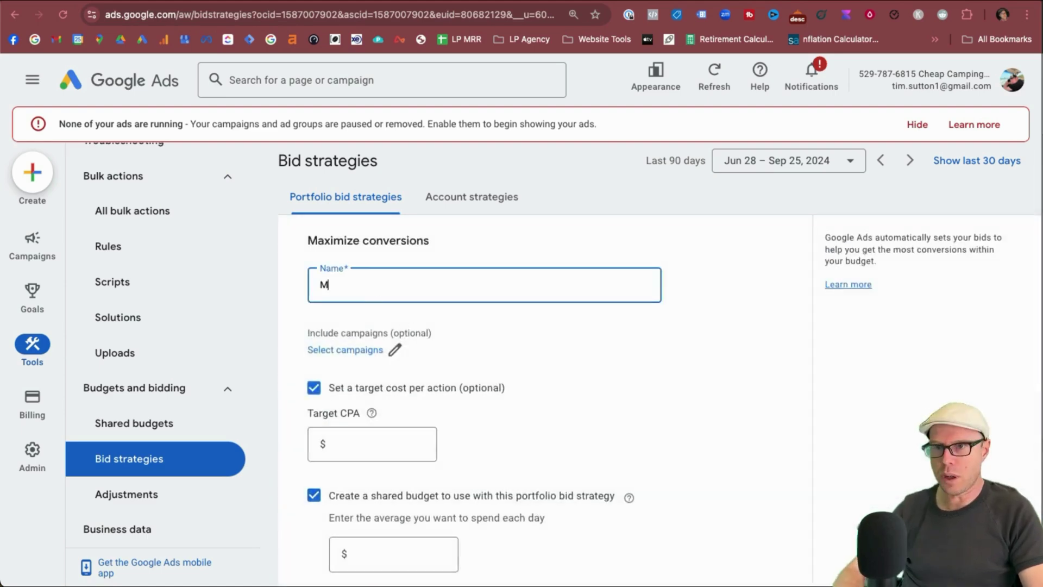
pyautogui.write('ax Conv.')
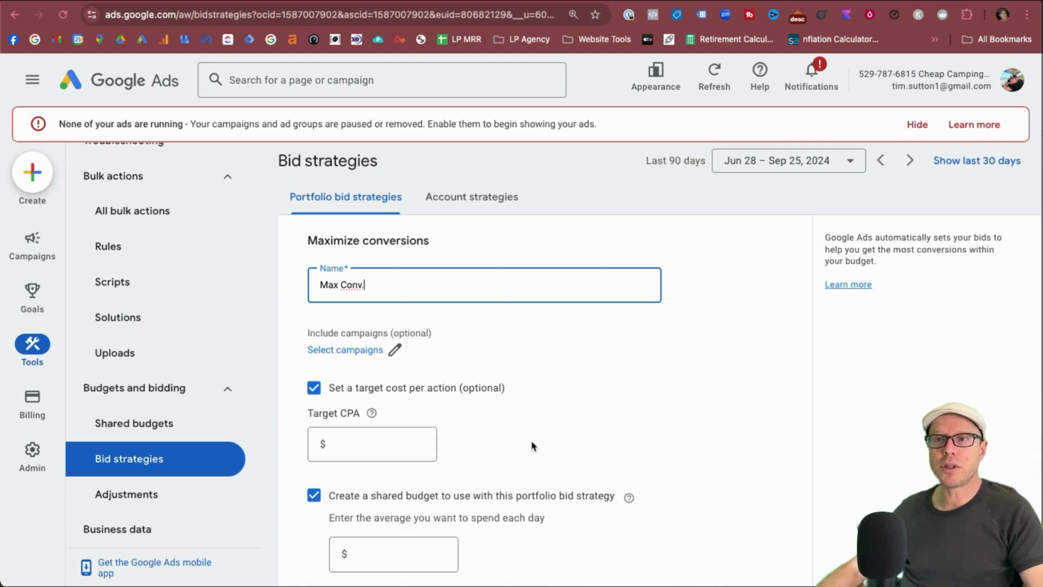
pyautogui.click(314, 386)
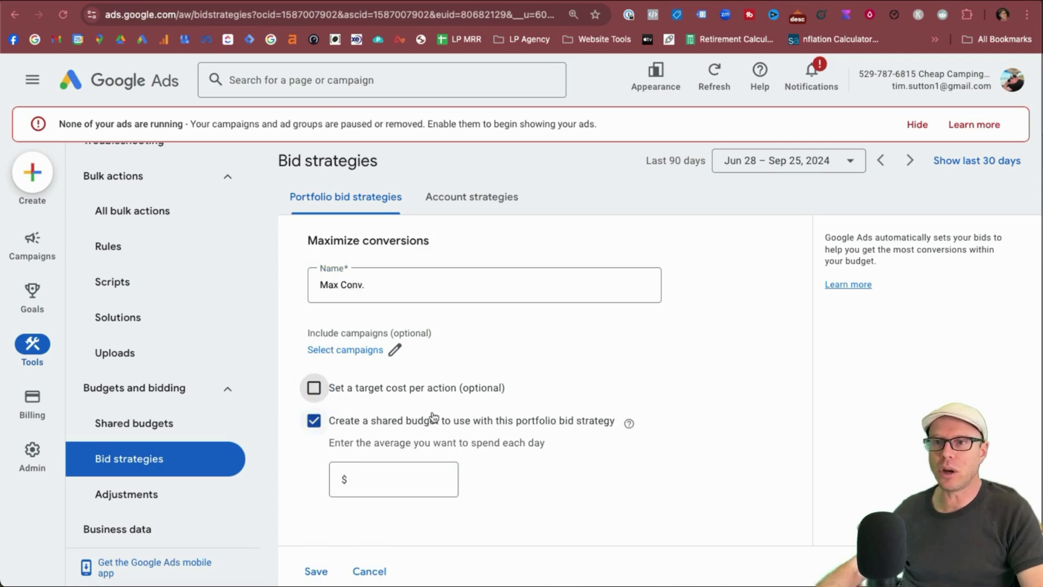
pyautogui.click(315, 388)
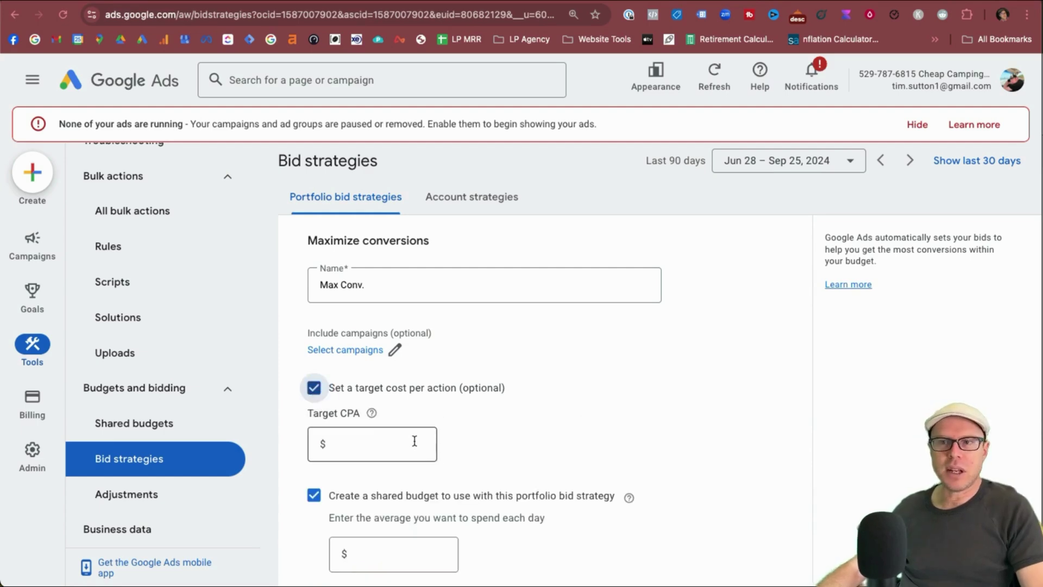
pyautogui.click(357, 439)
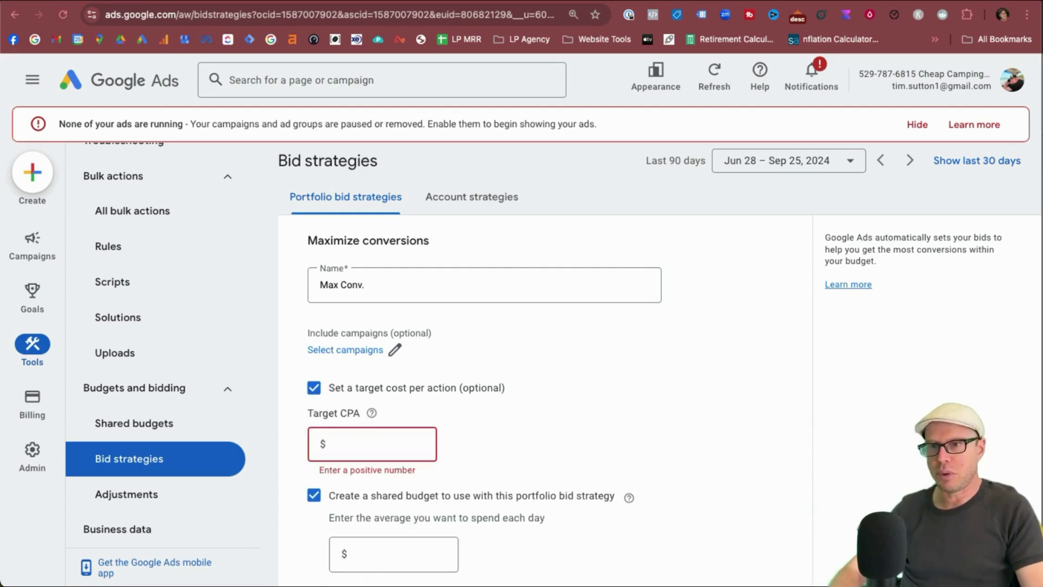
pyautogui.write('20')
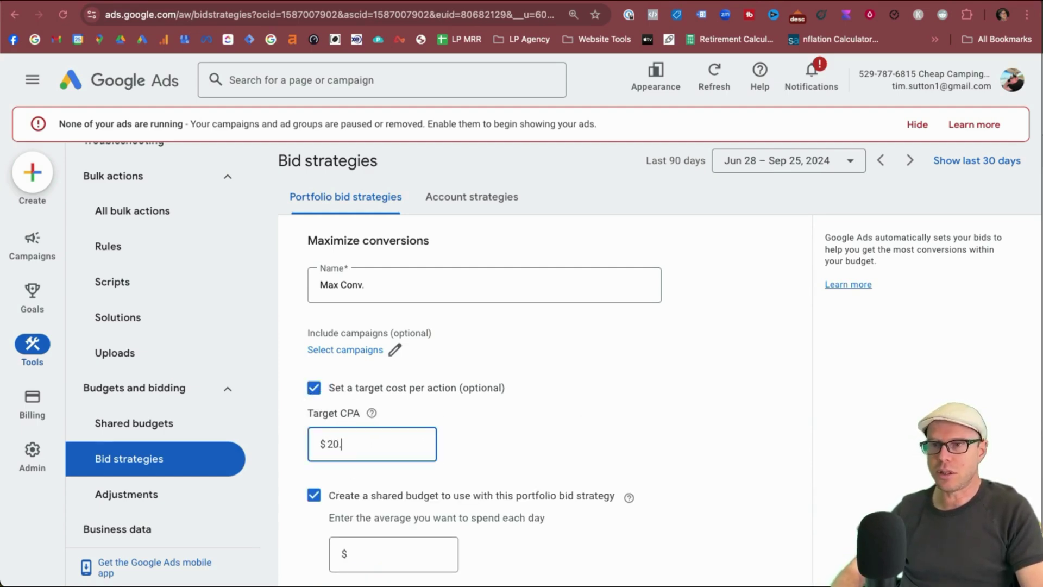
pyautogui.click(484, 473)
# - Include the Brand_US, Test 2 camping and Test1 campaigns in the strategy
pyautogui.click(395, 349)
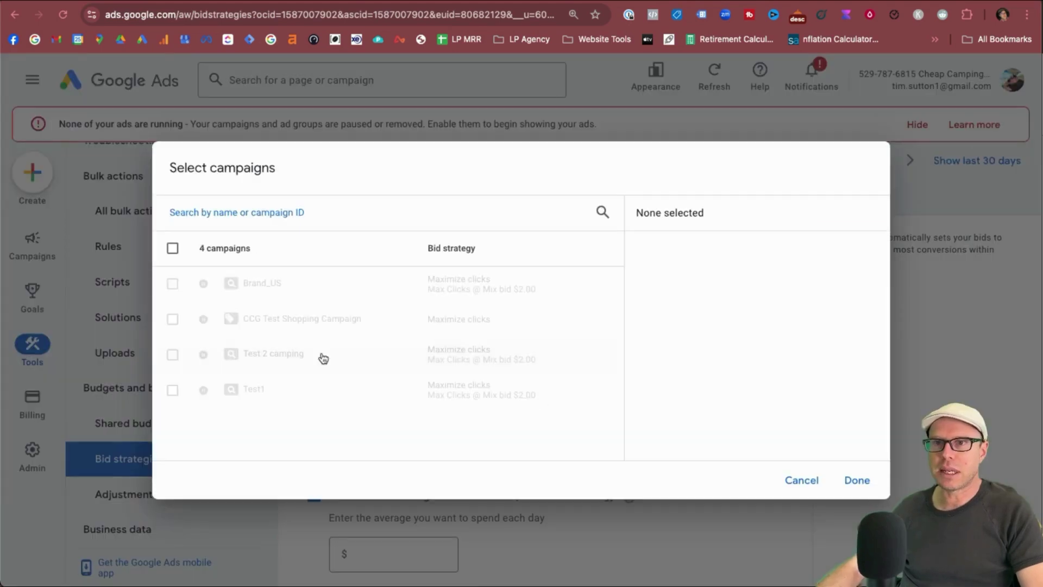
pyautogui.click(172, 283)
pyautogui.click(172, 355)
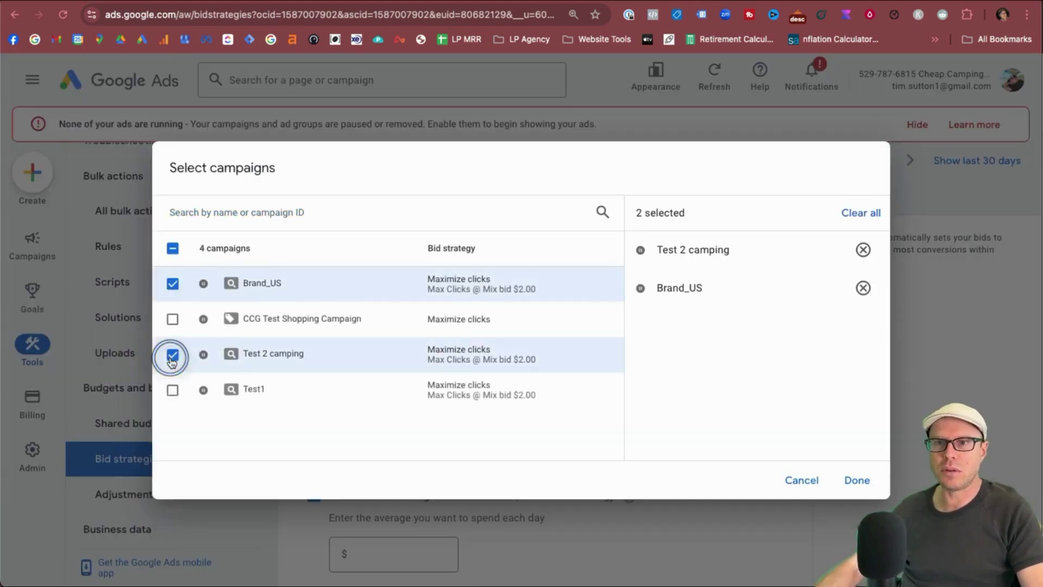
pyautogui.click(359, 401)
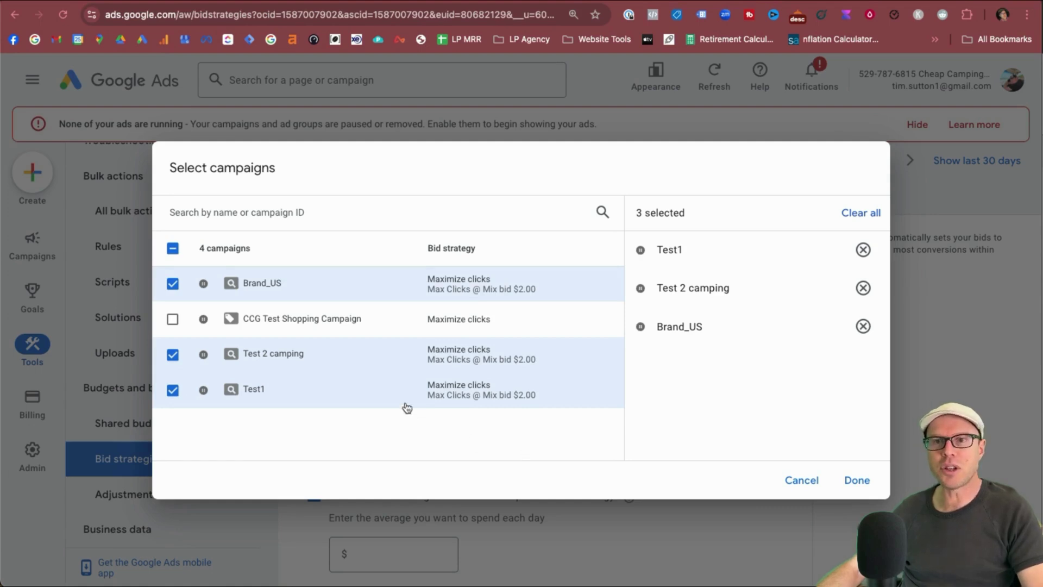
pyautogui.click(863, 485)
# - Set a $3.00 maximum bid limit on the Max Conv. strategy and save it
pyautogui.scroll(-4, 496, 374)
pyautogui.scroll(2, 516, 422)
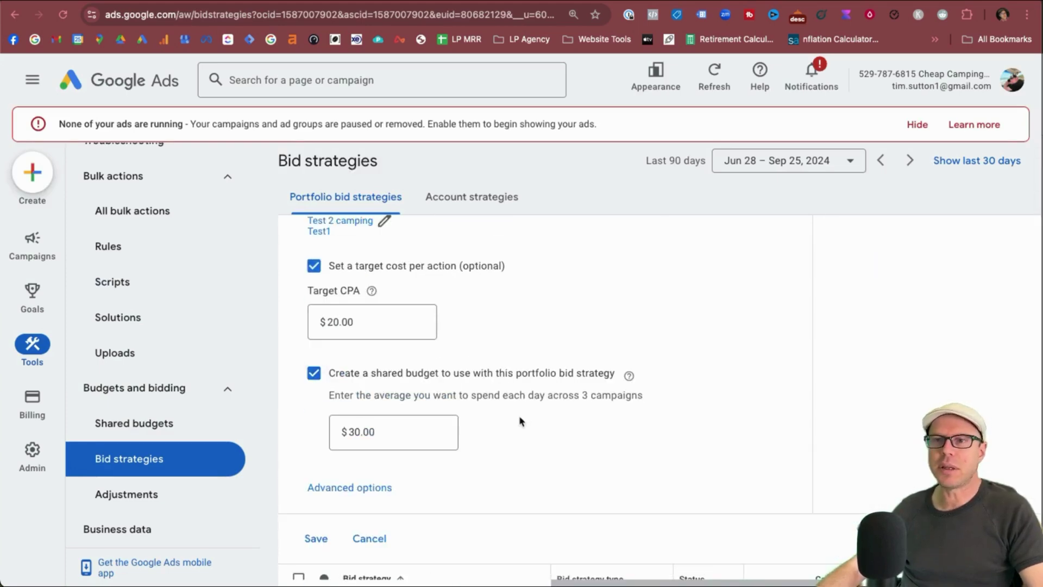
pyautogui.click(517, 425)
pyautogui.click(349, 488)
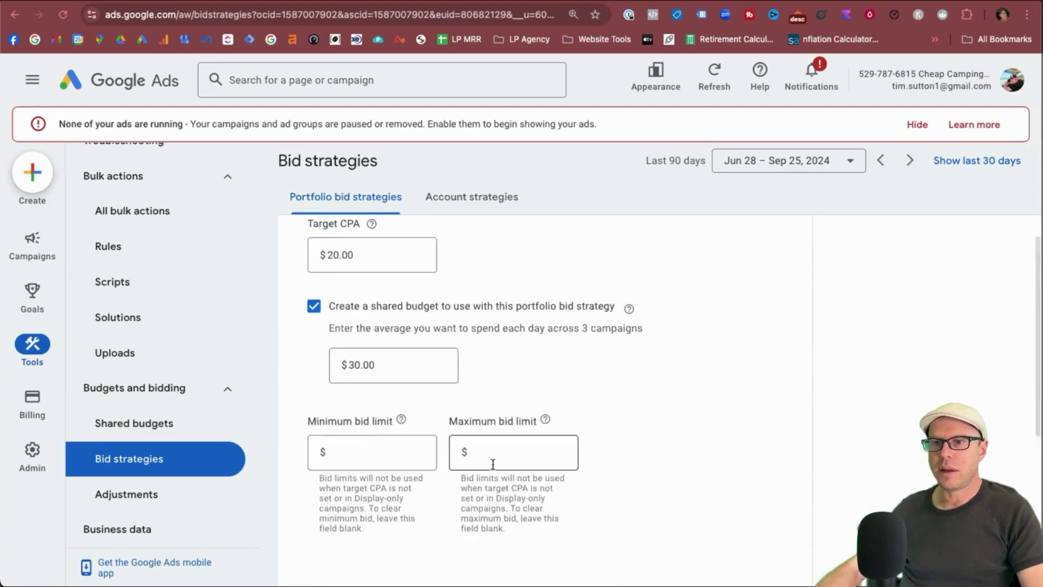
pyautogui.scroll(-3, 492, 467)
pyautogui.scroll(2, 493, 464)
pyautogui.scroll(1, 478, 446)
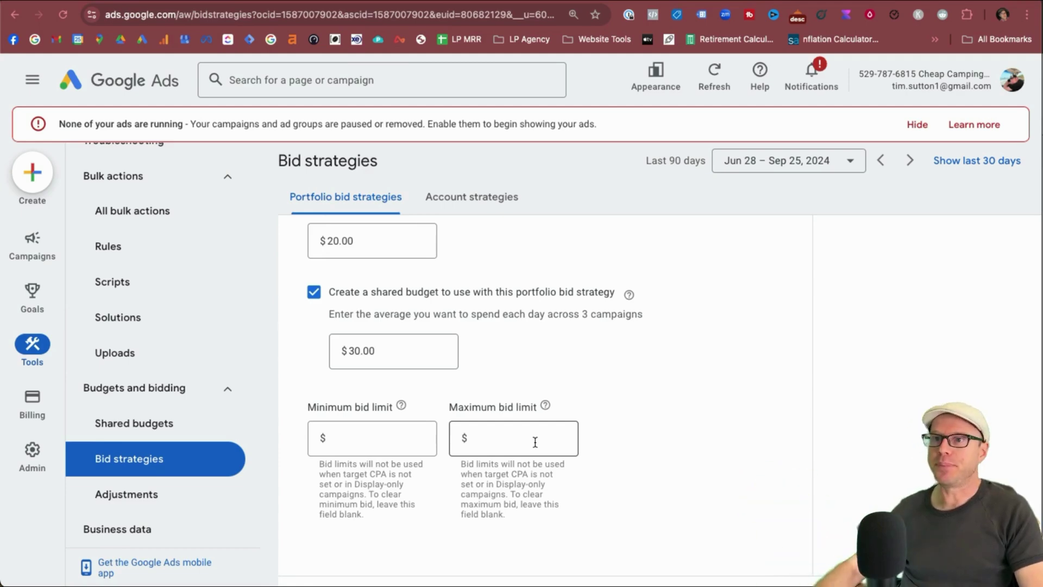
pyautogui.scroll(-1, 588, 394)
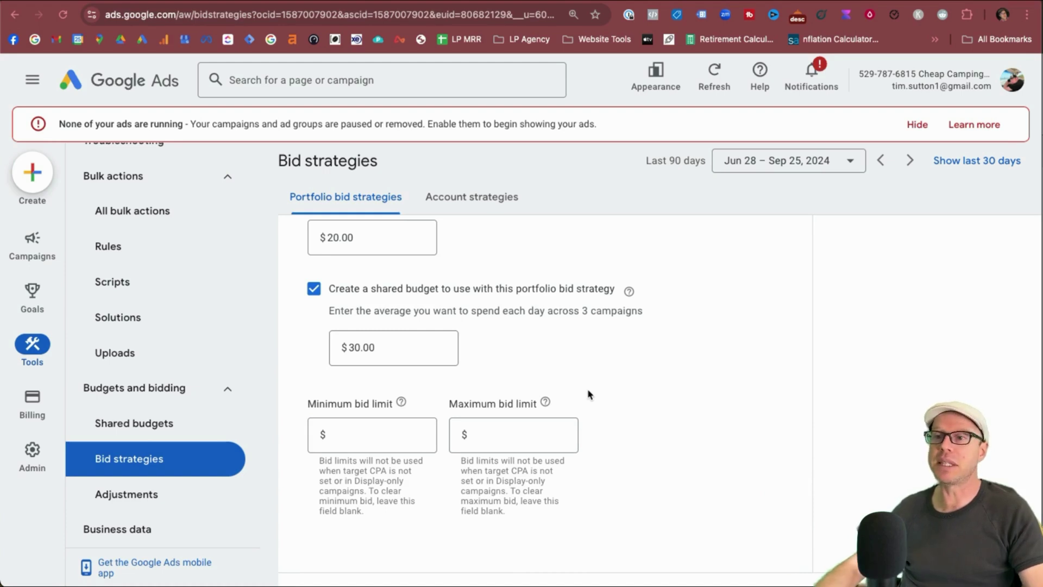
pyautogui.click(508, 432)
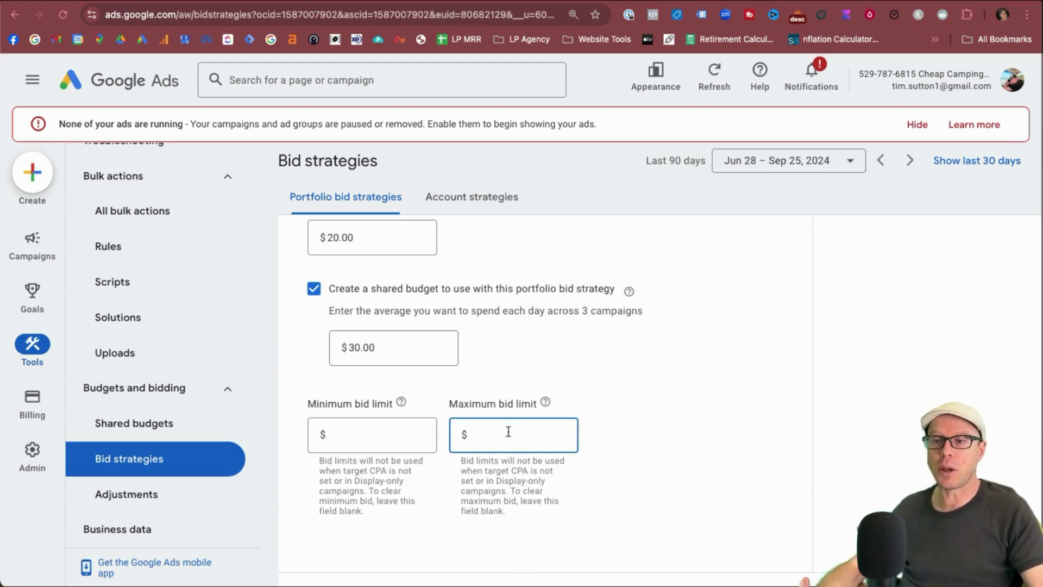
pyautogui.write('3')
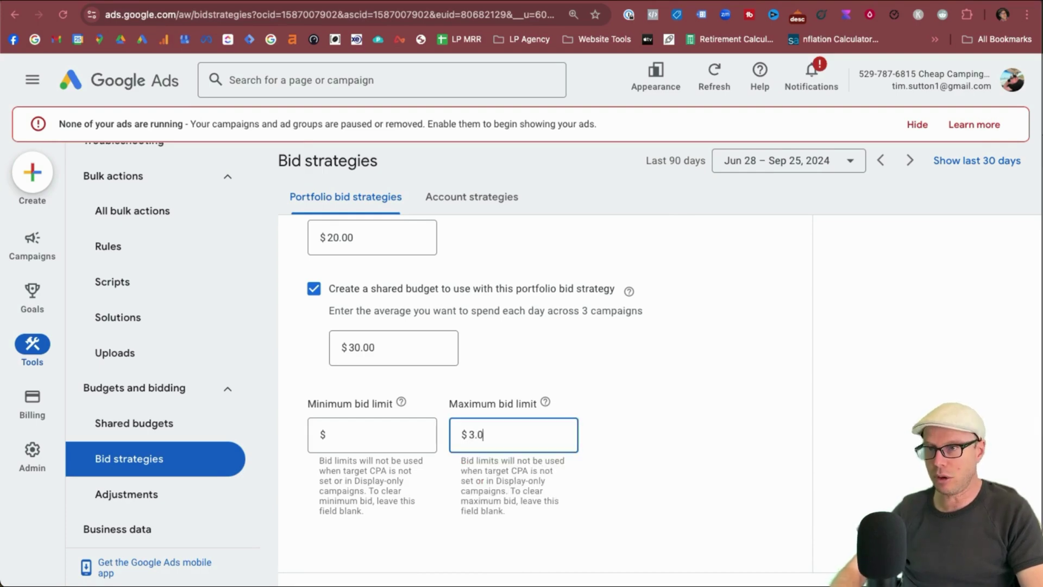
pyautogui.press('Return')
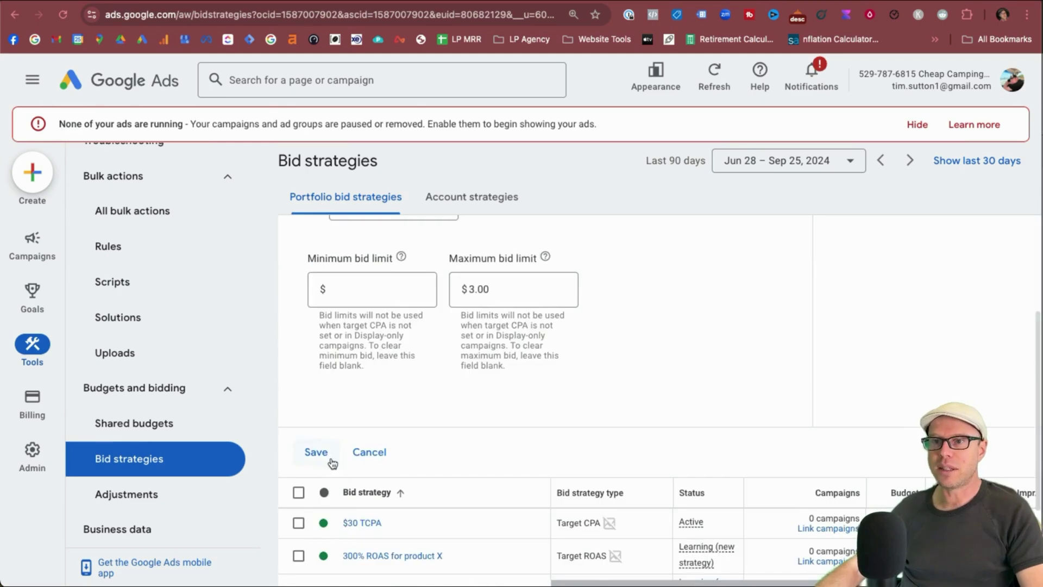
pyautogui.click(325, 457)
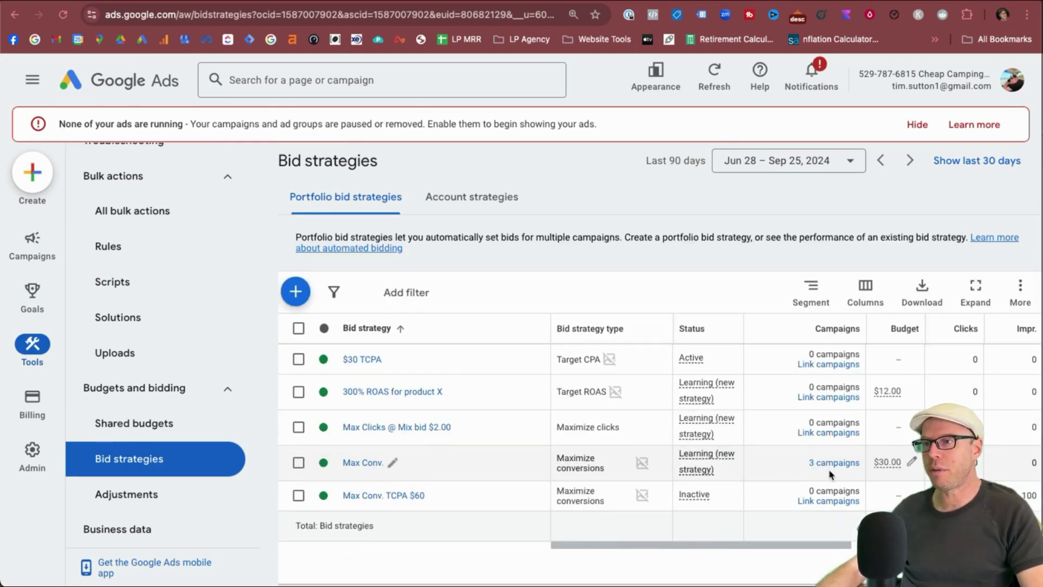
# - Append 'TCPA $20 w/ Max CPC of $3.00' to the Max Conv. strategy name
pyautogui.click(392, 462)
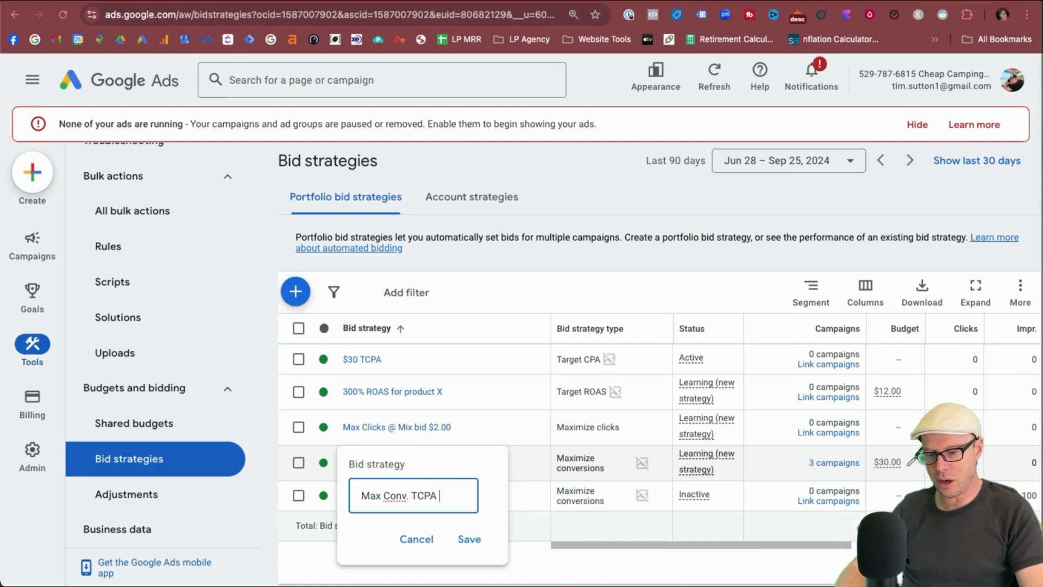
pyautogui.write('TCPA $20 w/ Ma')
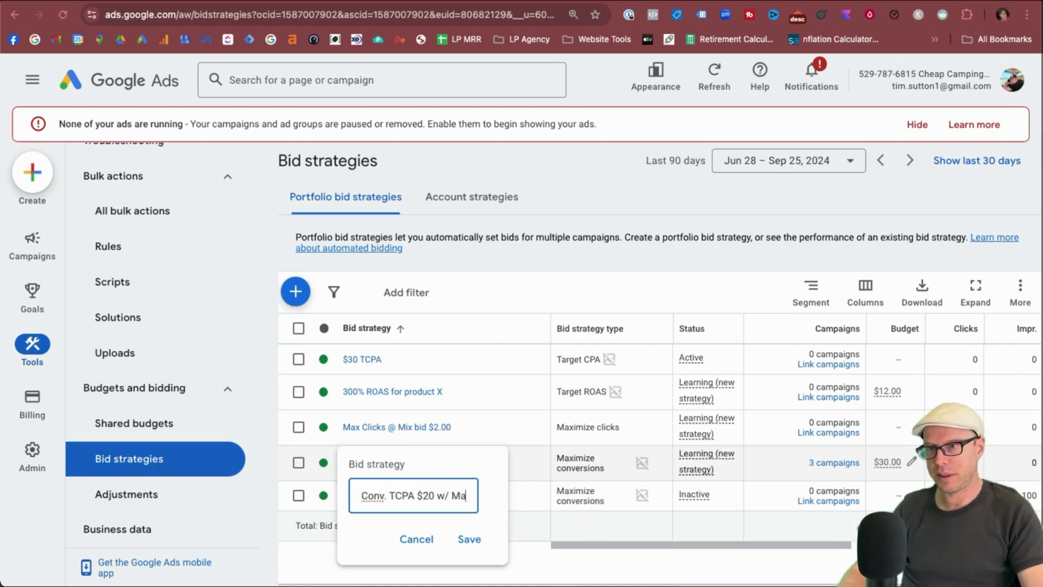
pyautogui.write('x CPC of $3.00')
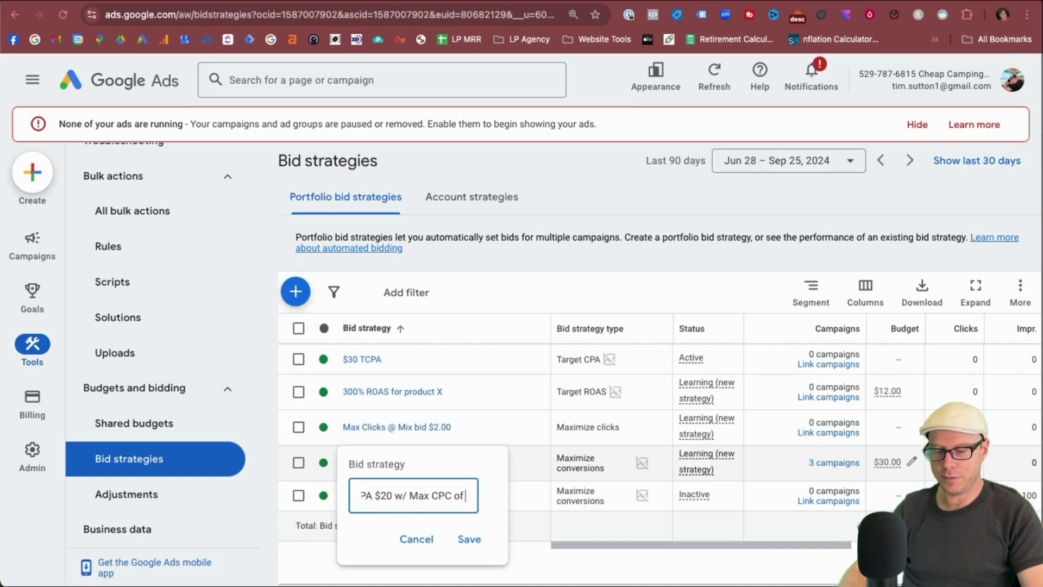
pyautogui.press('Return')
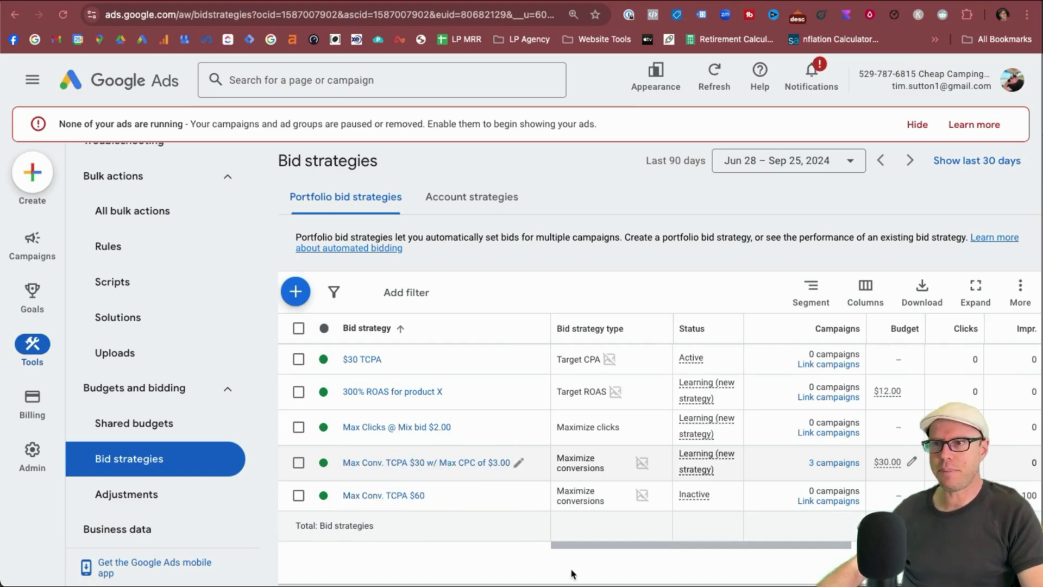
# - Start a Maximize conversion value strategy named 'Max' covering CCG Test Shopping Campaign
pyautogui.click(295, 293)
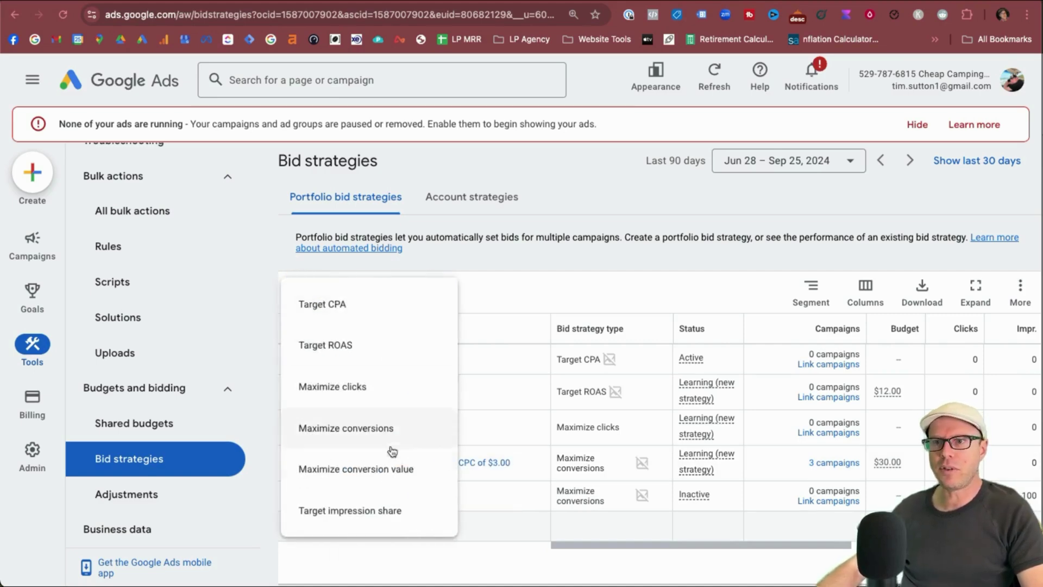
pyautogui.click(374, 473)
pyautogui.click(360, 295)
pyautogui.write('Max Conv. Val')
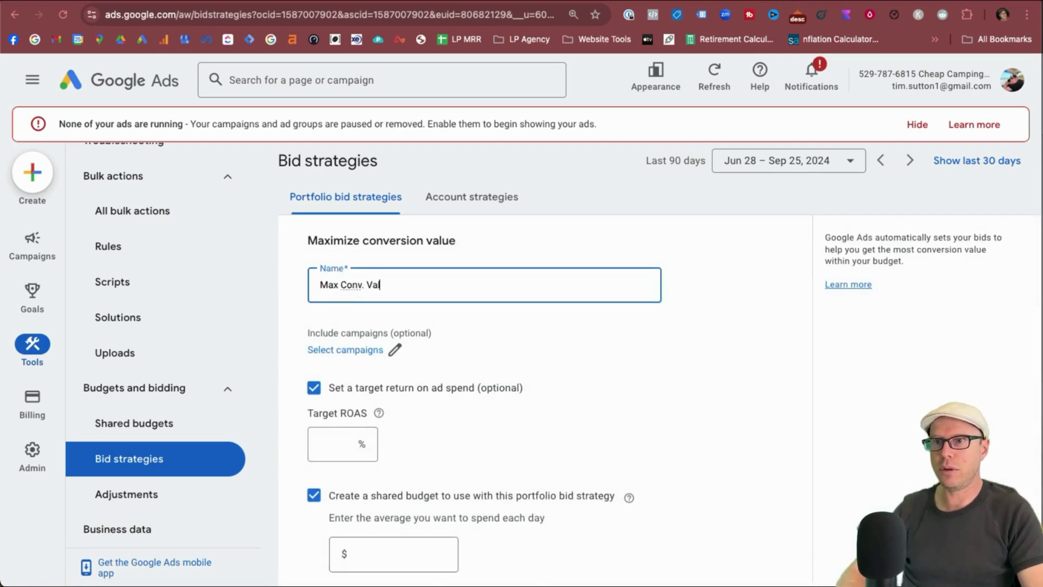
pyautogui.click(345, 350)
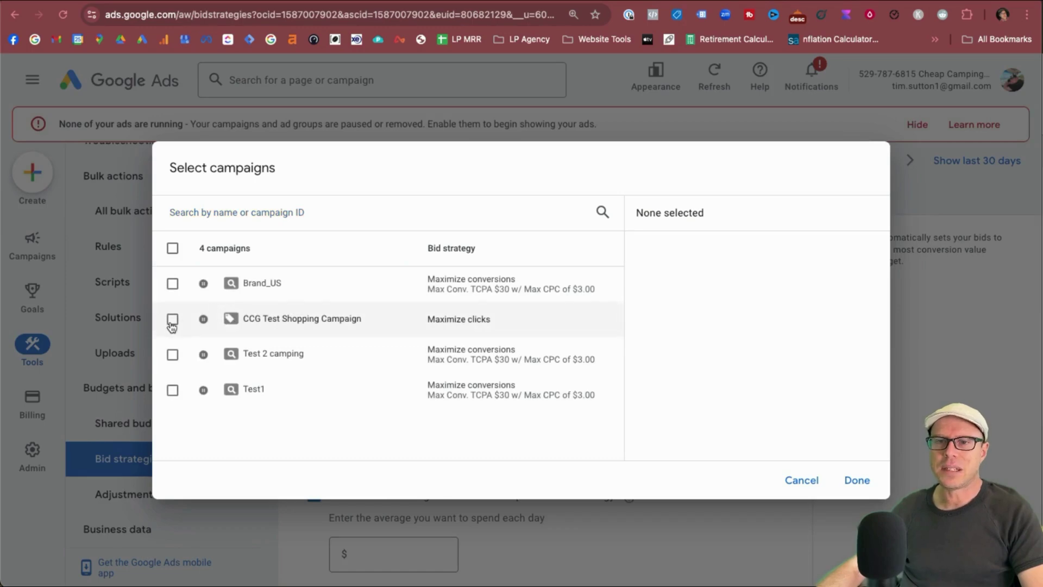
pyautogui.click(172, 321)
pyautogui.click(857, 480)
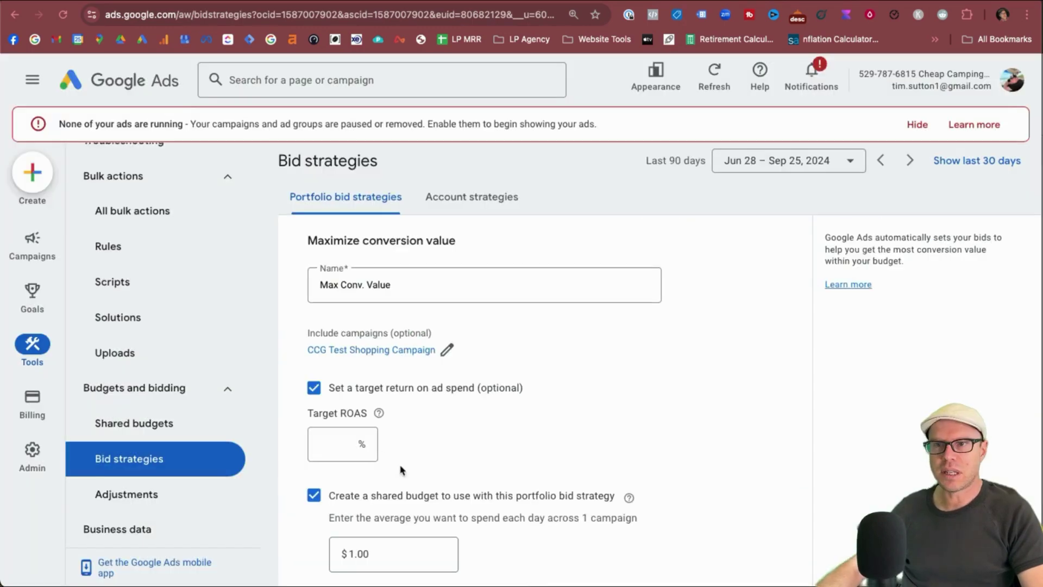
# - Set a 300% target ROAS and turn off the shared budget
pyautogui.click(328, 435)
pyautogui.write('300')
pyautogui.scroll(-2, 489, 380)
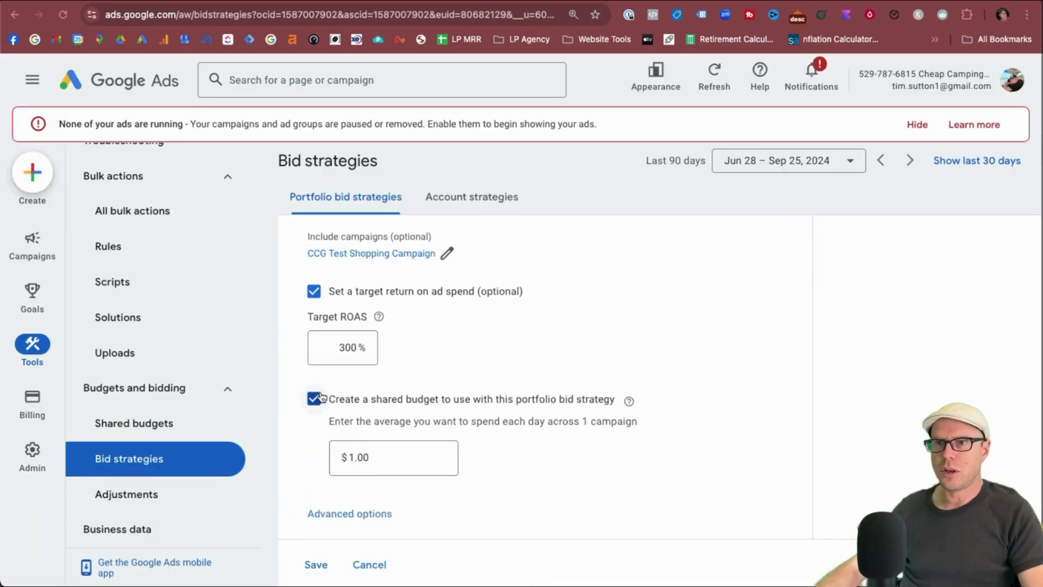
pyautogui.click(314, 399)
pyautogui.scroll(3, 553, 470)
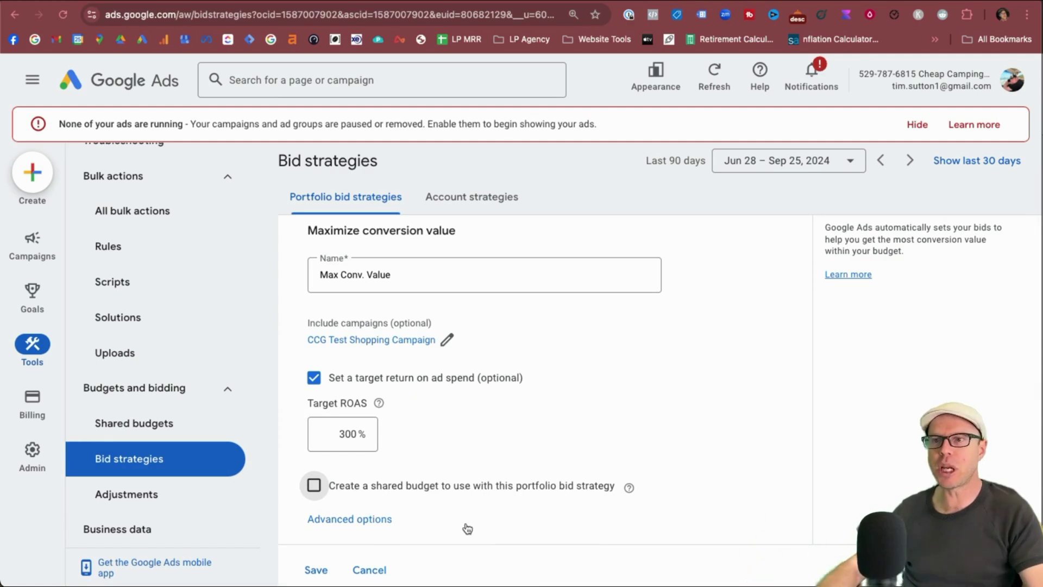
# - Set the strategy's maximum bid limit to $3.00
pyautogui.click(467, 528)
pyautogui.scroll(-2, 544, 516)
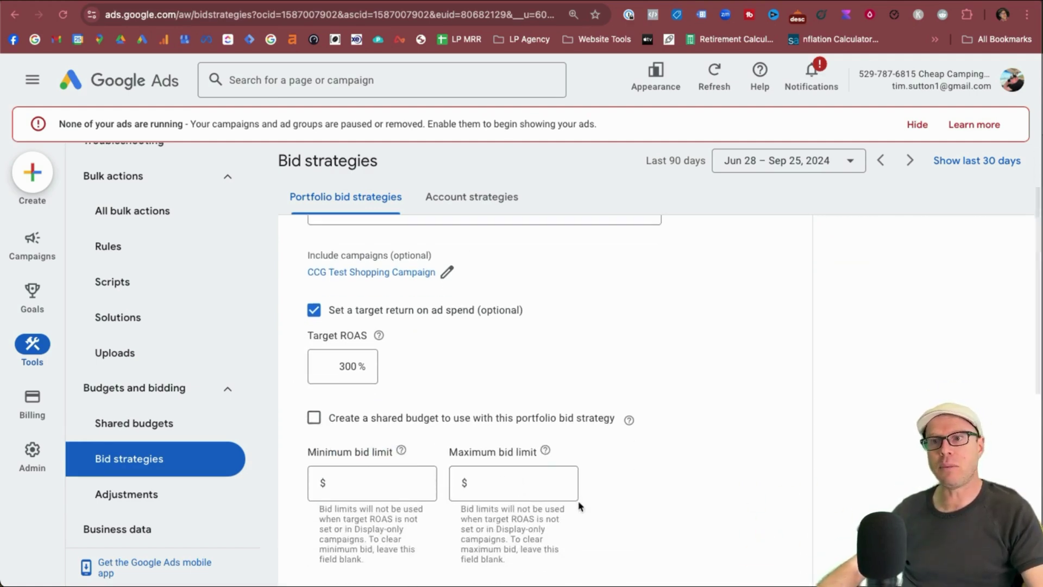
pyautogui.scroll(2, 524, 450)
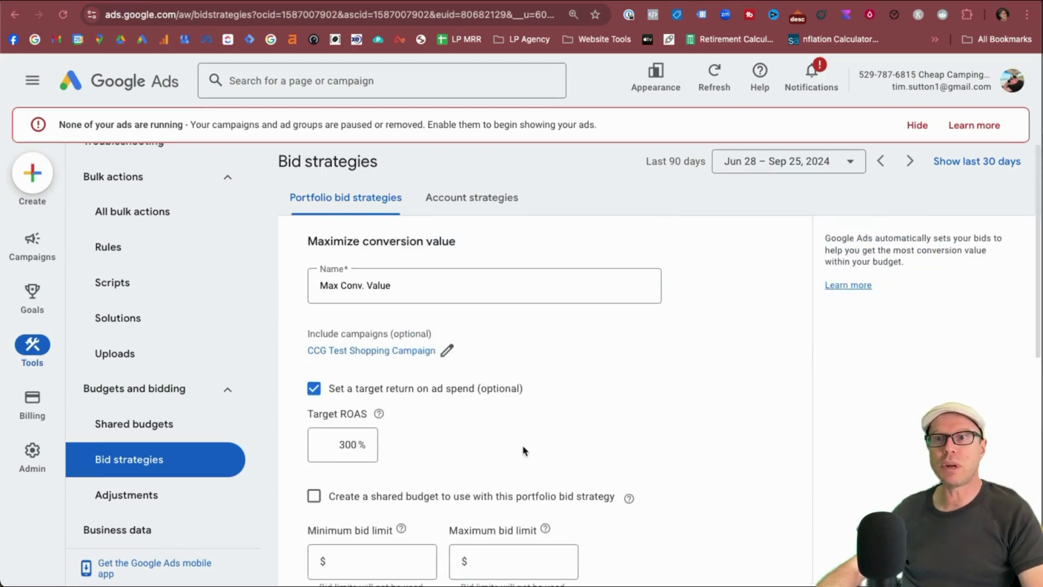
pyautogui.scroll(-1, 601, 456)
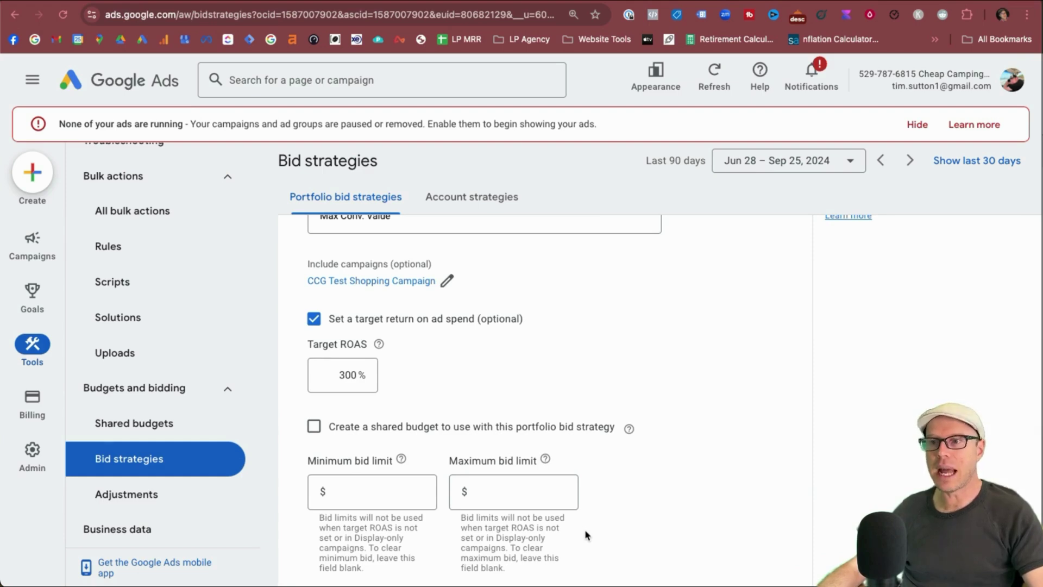
pyautogui.click(505, 491)
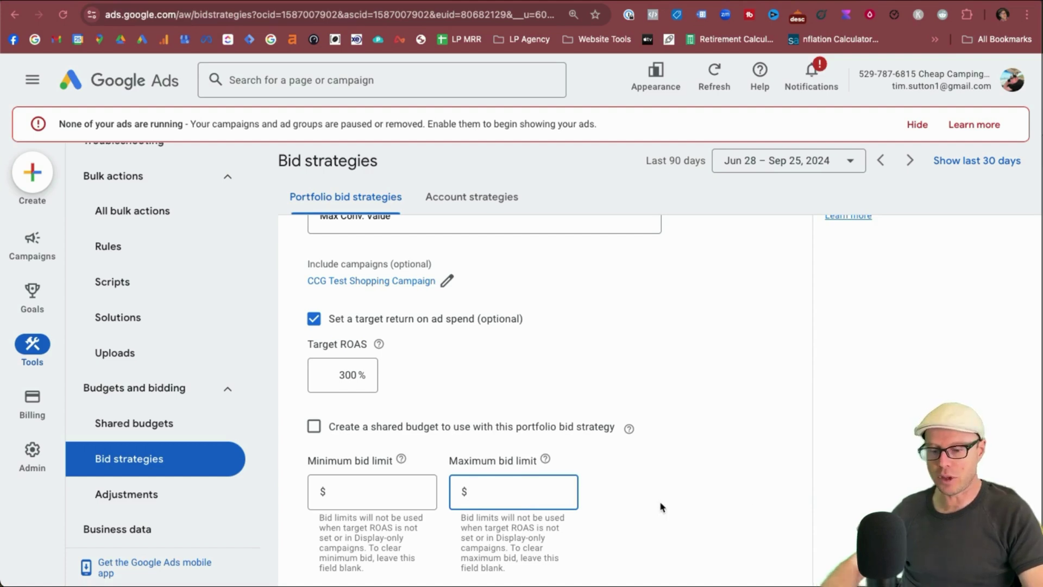
pyautogui.write('3.0')
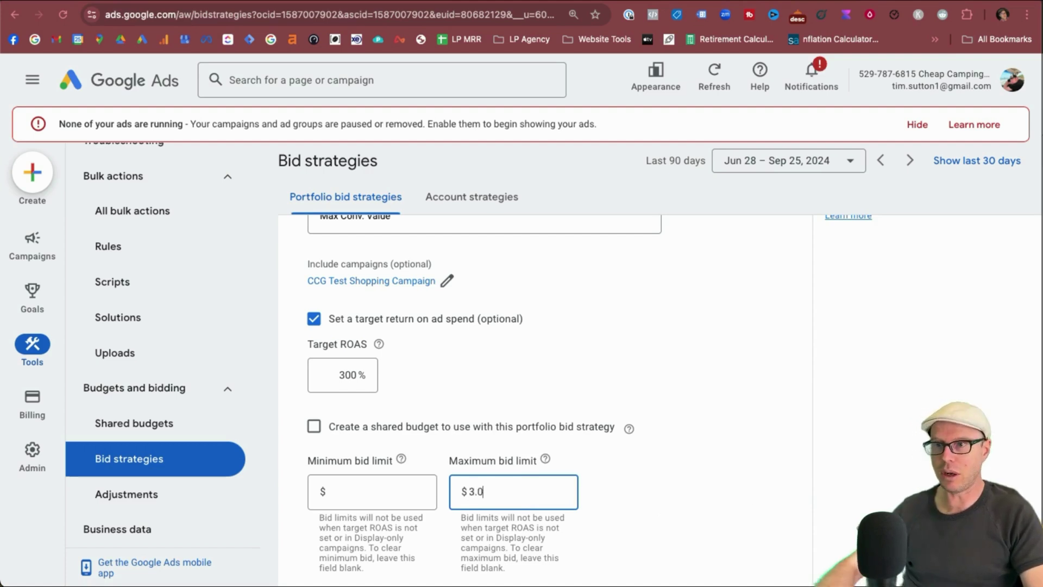
pyautogui.click(736, 473)
pyautogui.scroll(-2, 599, 465)
pyautogui.doubleClick(542, 444)
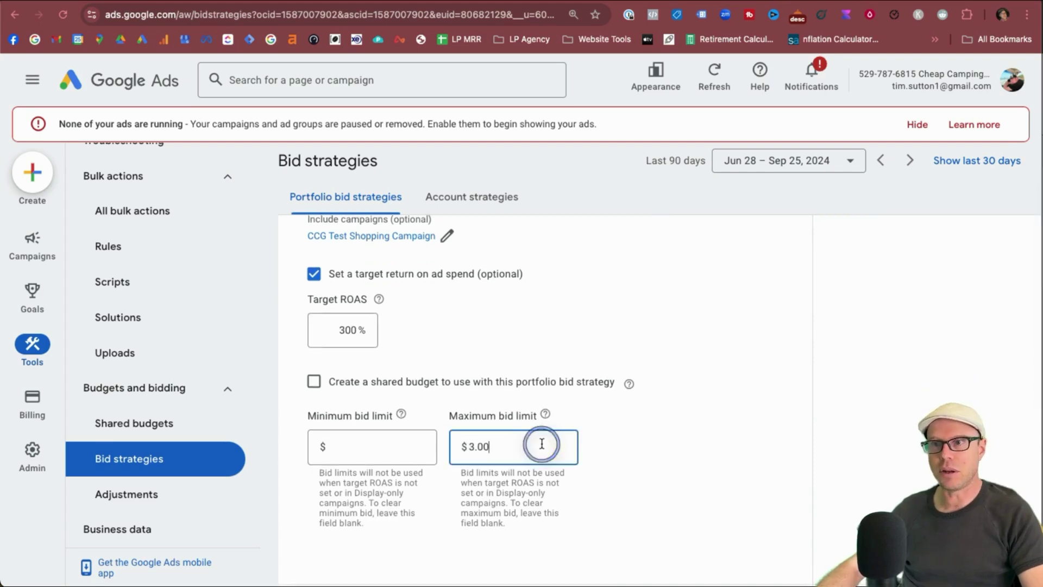
pyautogui.click(643, 449)
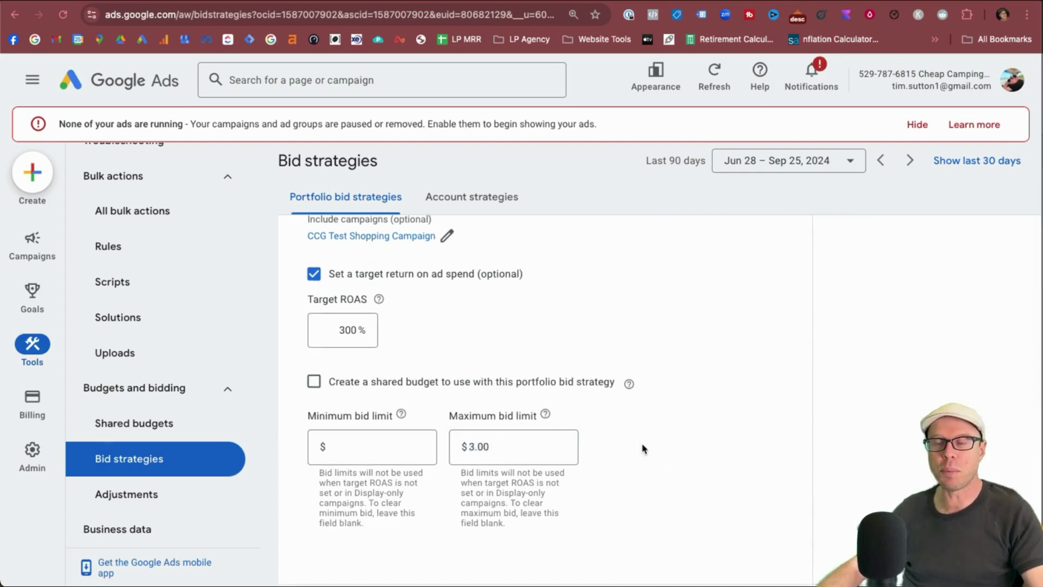
# - Save the new Max Conv. Value strategy
pyautogui.scroll(-4, 610, 431)
pyautogui.scroll(3, 612, 358)
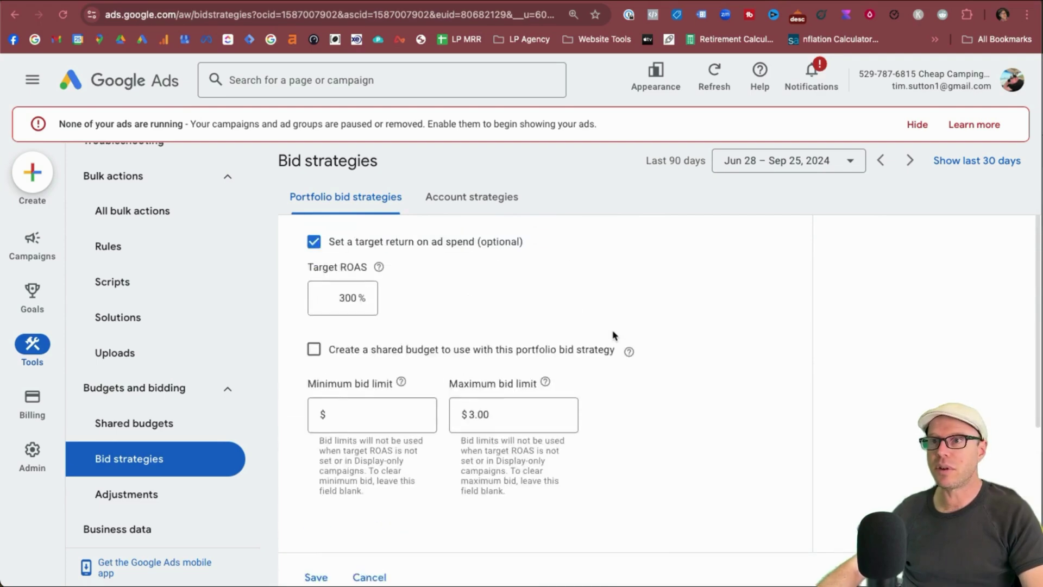
pyautogui.scroll(-2, 613, 336)
pyautogui.scroll(-1, 612, 338)
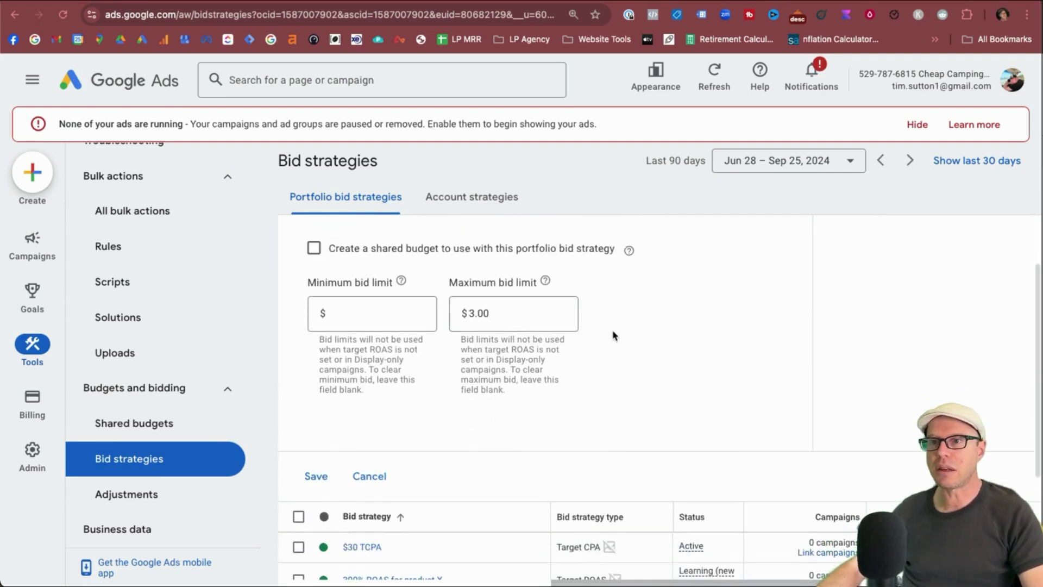
pyautogui.click(294, 471)
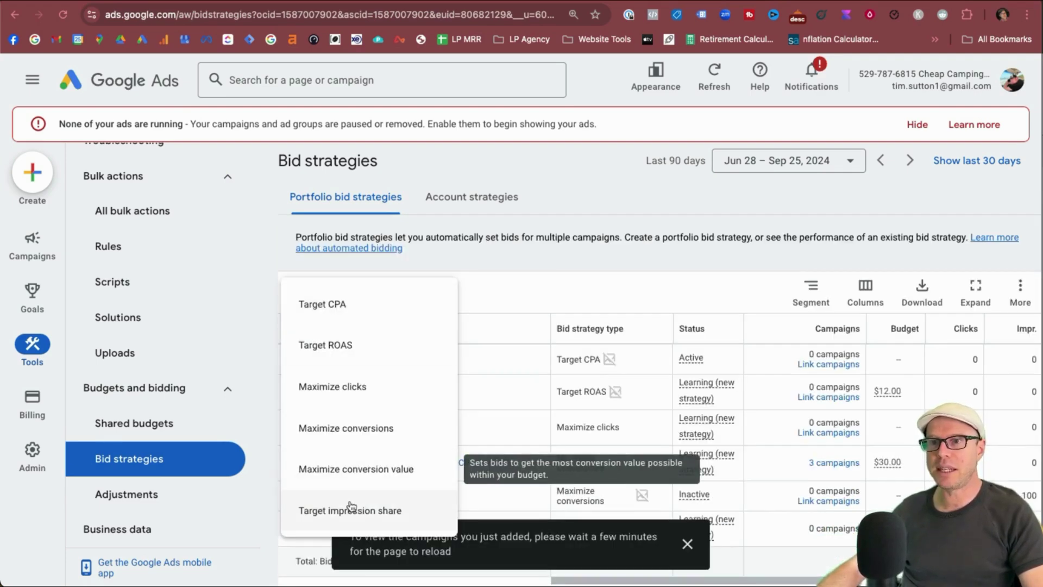
# - Start a Target impression share strategy named 'TIS - 100%'
pyautogui.click(350, 508)
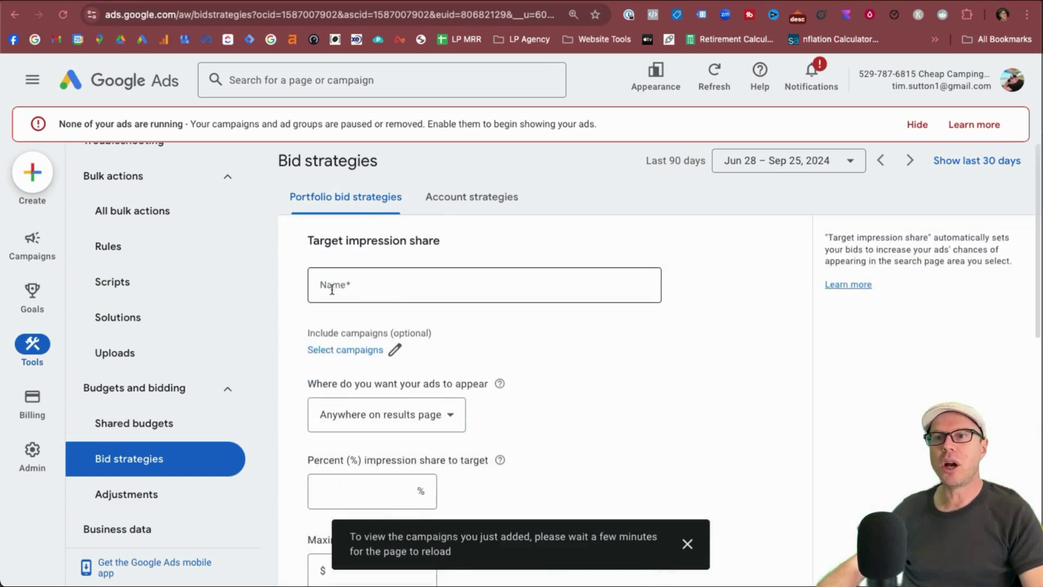
pyautogui.click(332, 290)
pyautogui.write('TIS - 1')
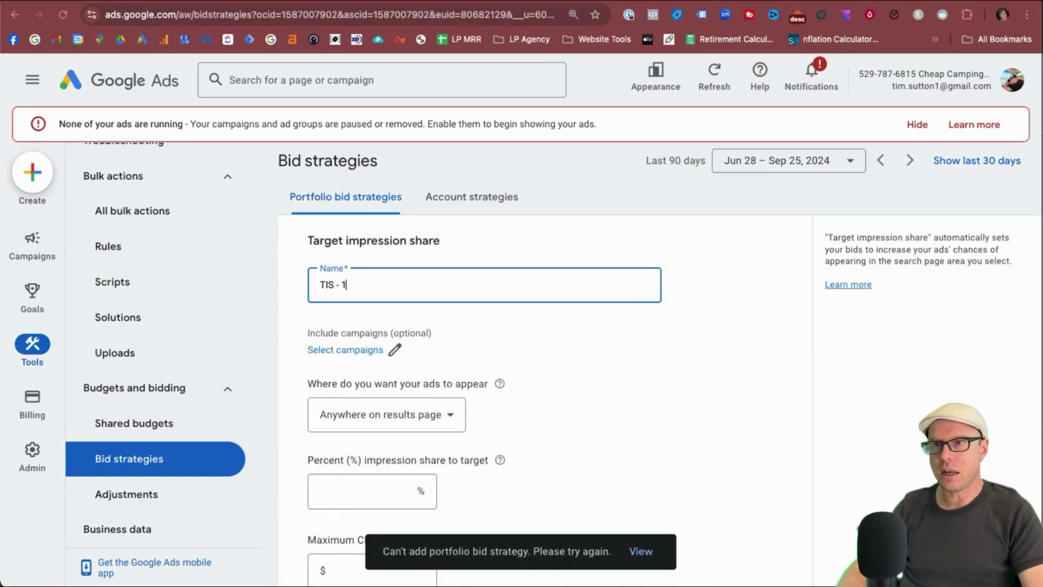
pyautogui.write('00')
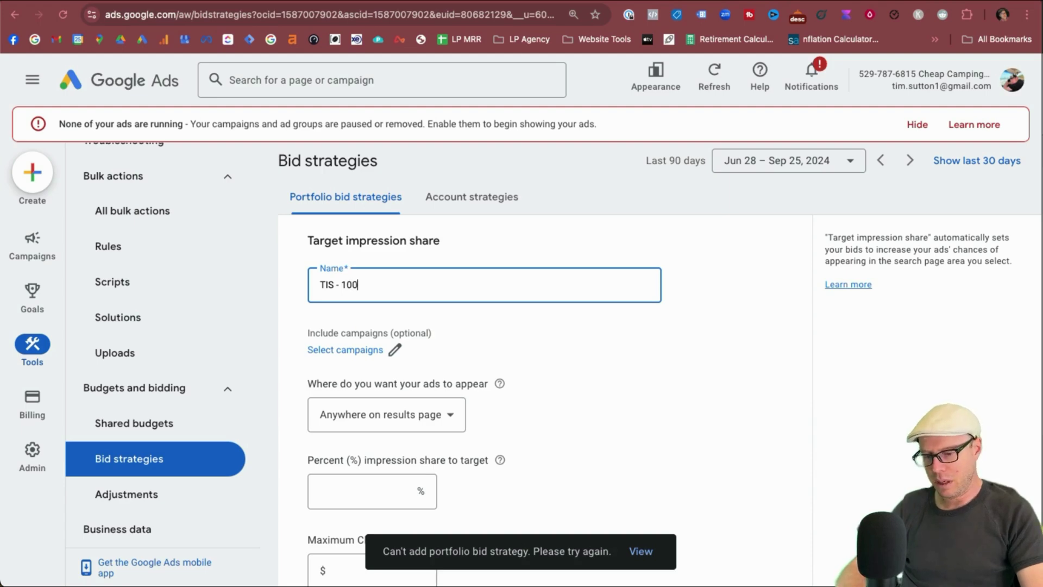
pyautogui.write('%')
pyautogui.click(510, 341)
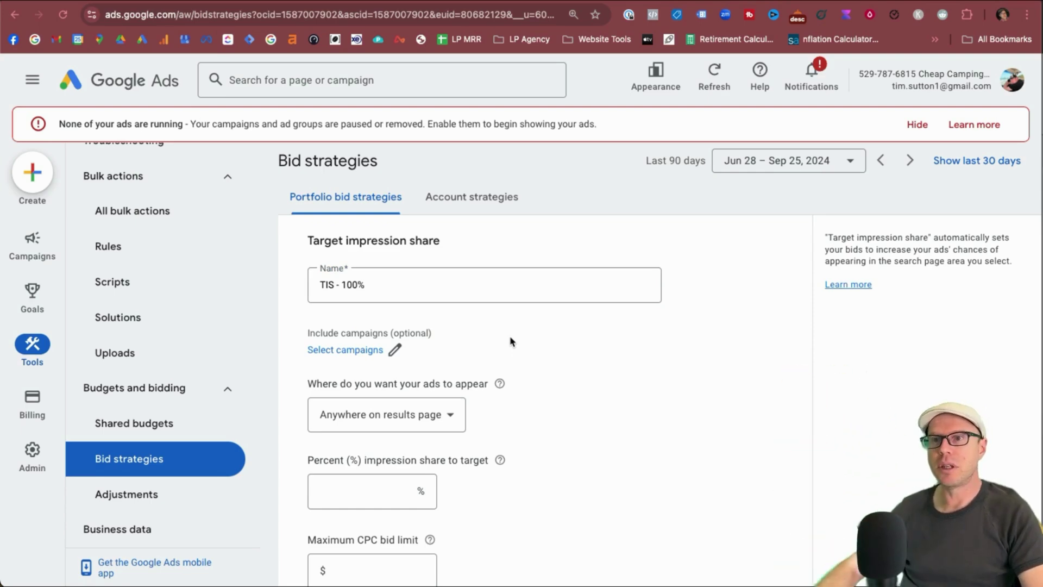
# - Include the Brand_US campaign in the strategy
pyautogui.click(404, 350)
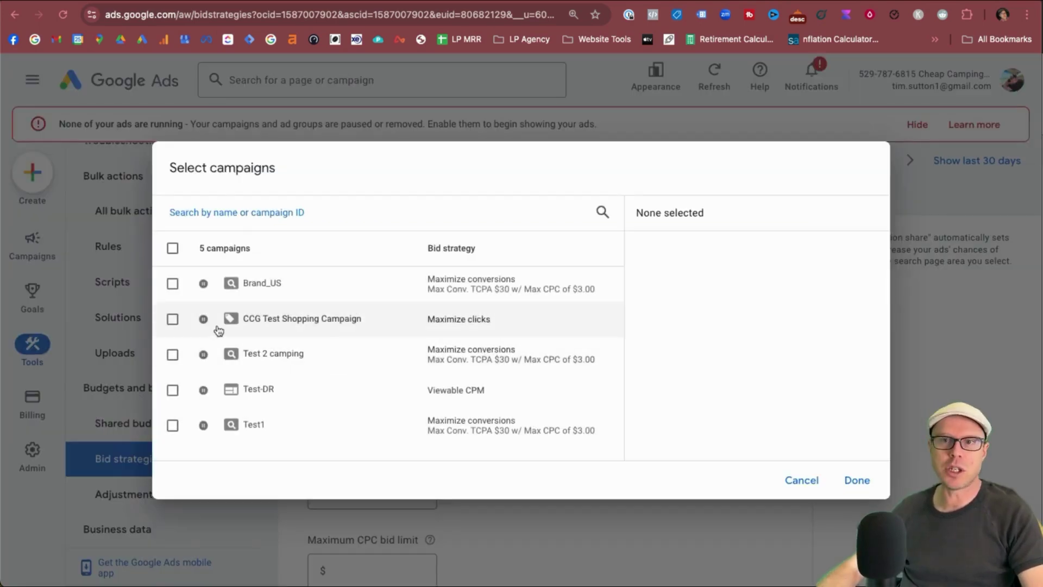
pyautogui.click(173, 284)
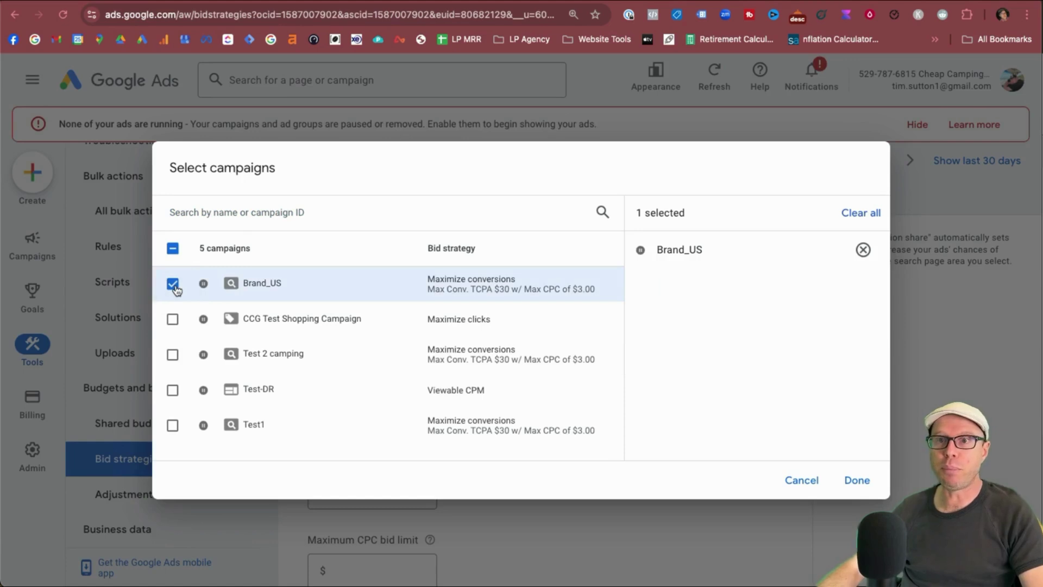
pyautogui.click(852, 481)
pyautogui.click(459, 423)
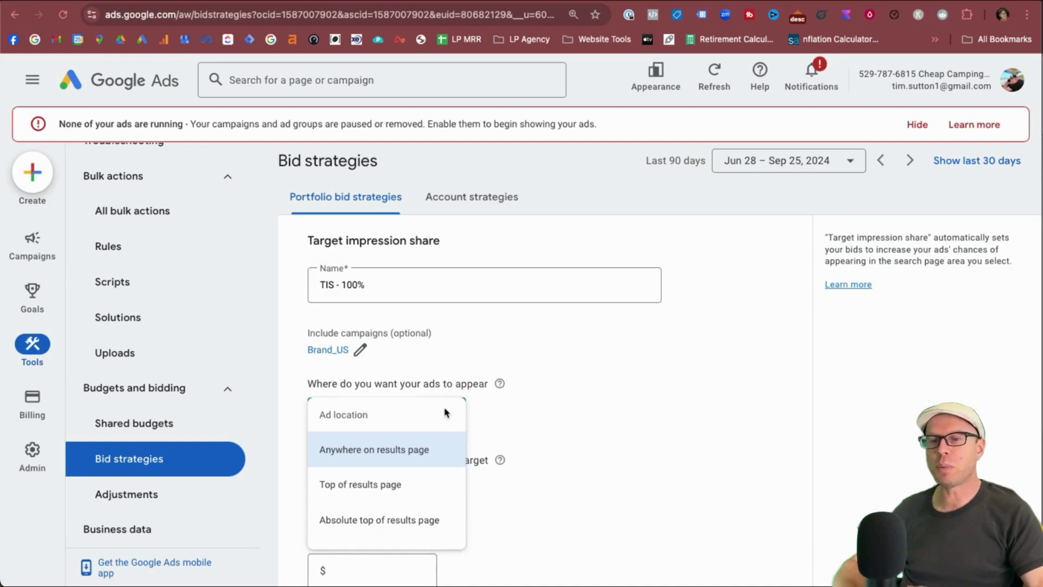
# - Target 98% impression share at the absolute top of the results page
pyautogui.click(407, 518)
pyautogui.click(334, 488)
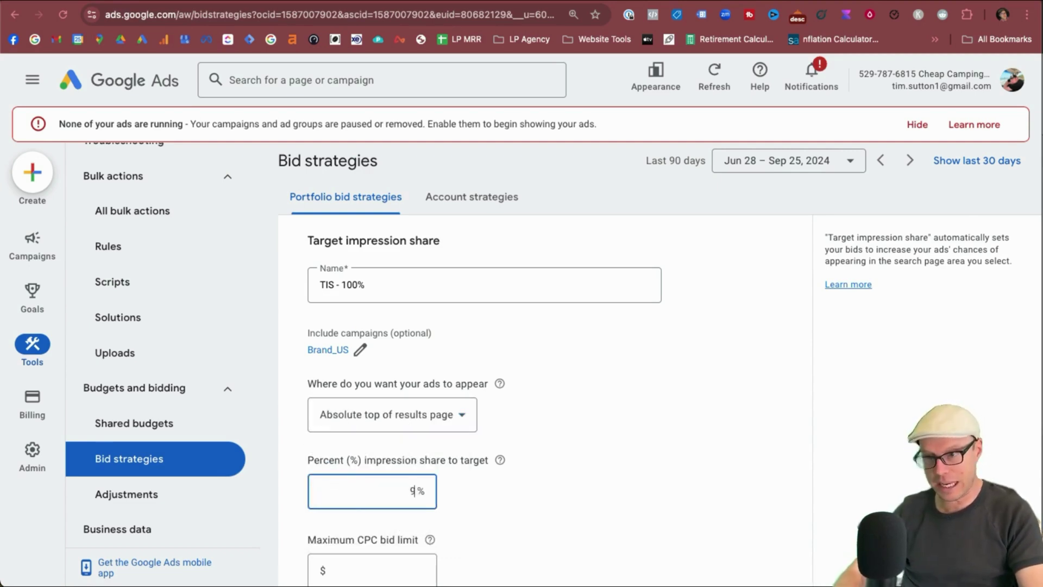
pyautogui.click(516, 510)
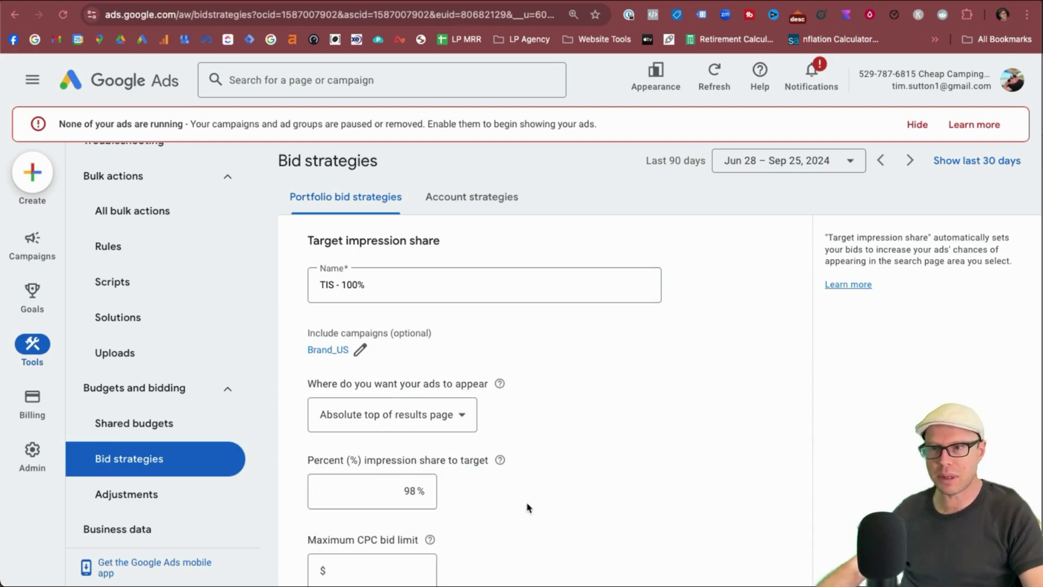
pyautogui.scroll(-1, 528, 508)
pyautogui.scroll(-1, 528, 507)
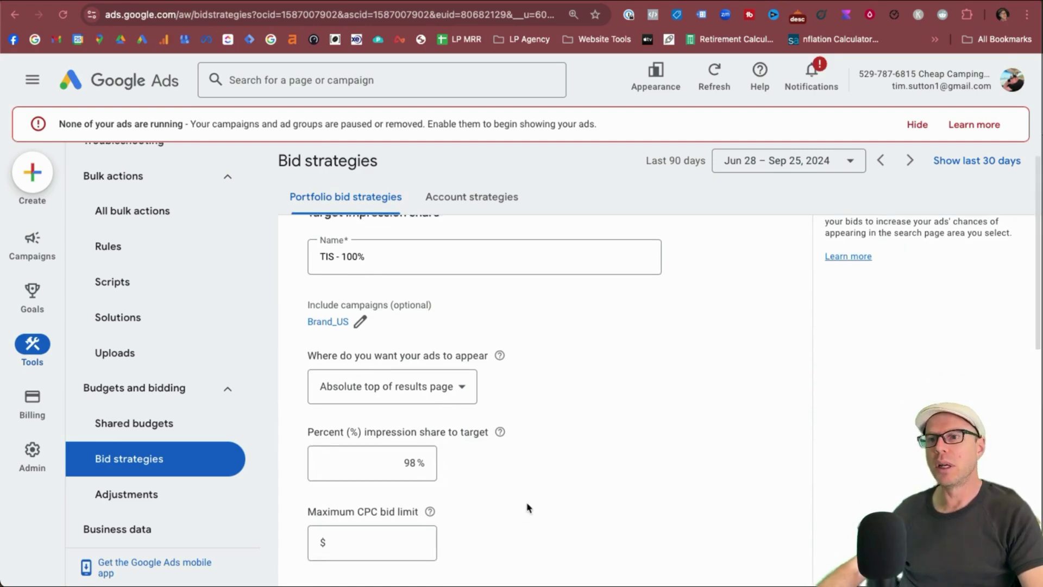
pyautogui.scroll(-2, 527, 507)
# - Set the maximum CPC bid limit to $10.00
pyautogui.click(400, 502)
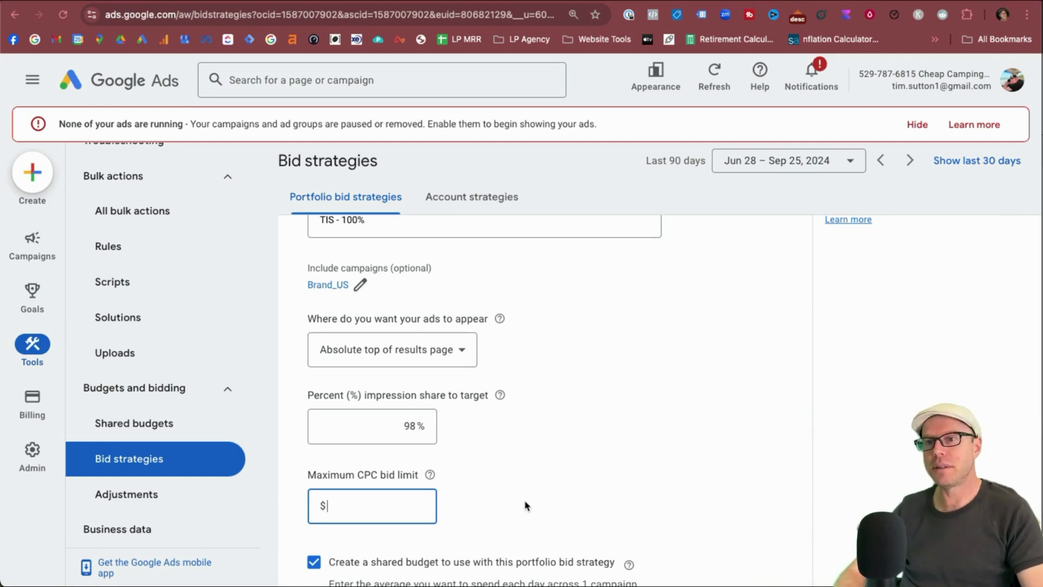
pyautogui.write('0.')
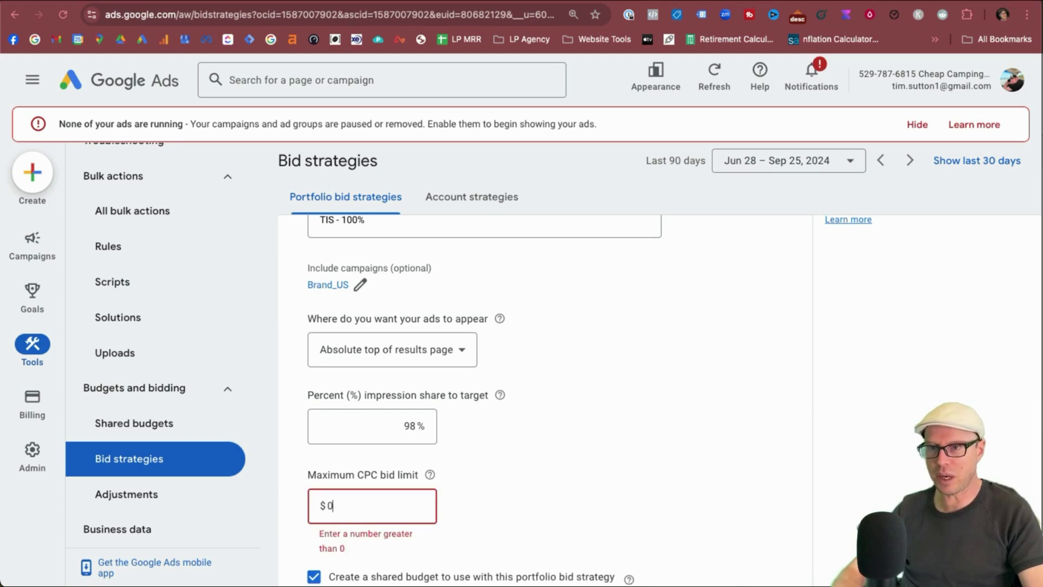
pyautogui.write('10')
pyautogui.press('BackSpace')
pyautogui.press('BackSpace')
pyautogui.press('BackSpace')
pyautogui.press('BackSpace')
pyautogui.click(387, 509)
pyautogui.write('1')
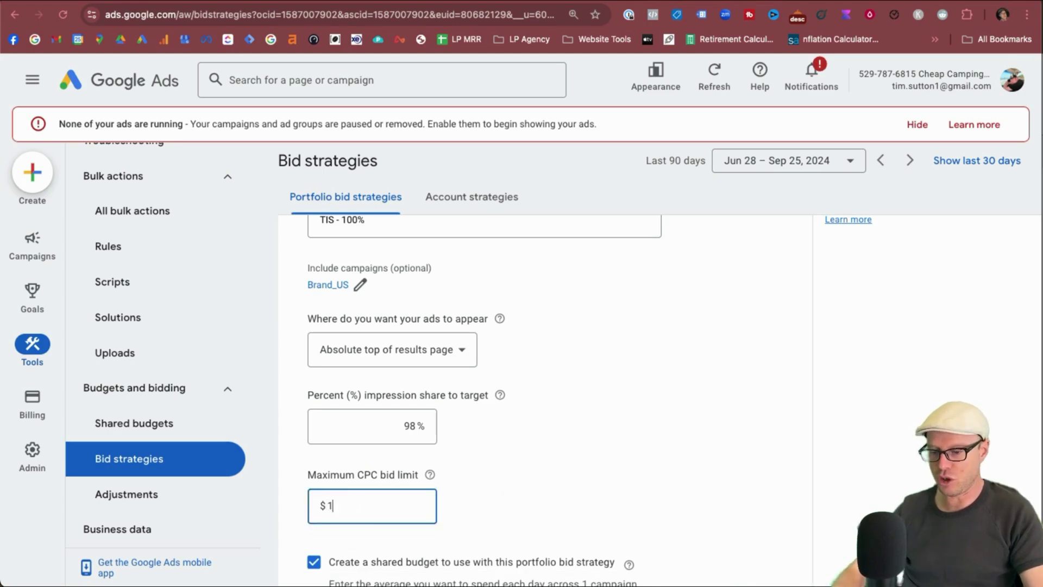
pyautogui.write('0.00')
# - Add '98% with' to the strategy name, drop the shared budget, and save
pyautogui.scroll(2, 413, 380)
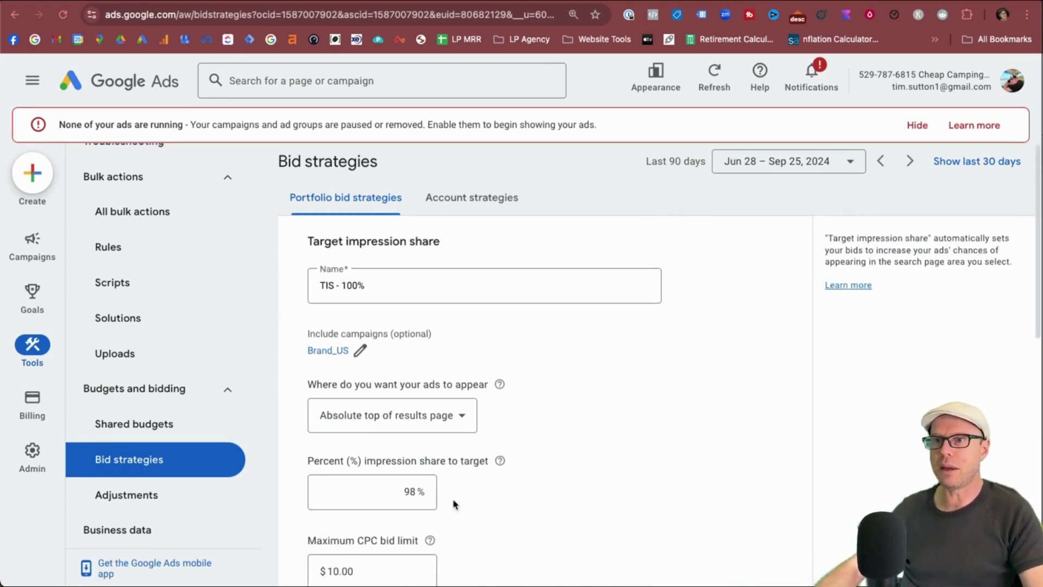
pyautogui.click(403, 298)
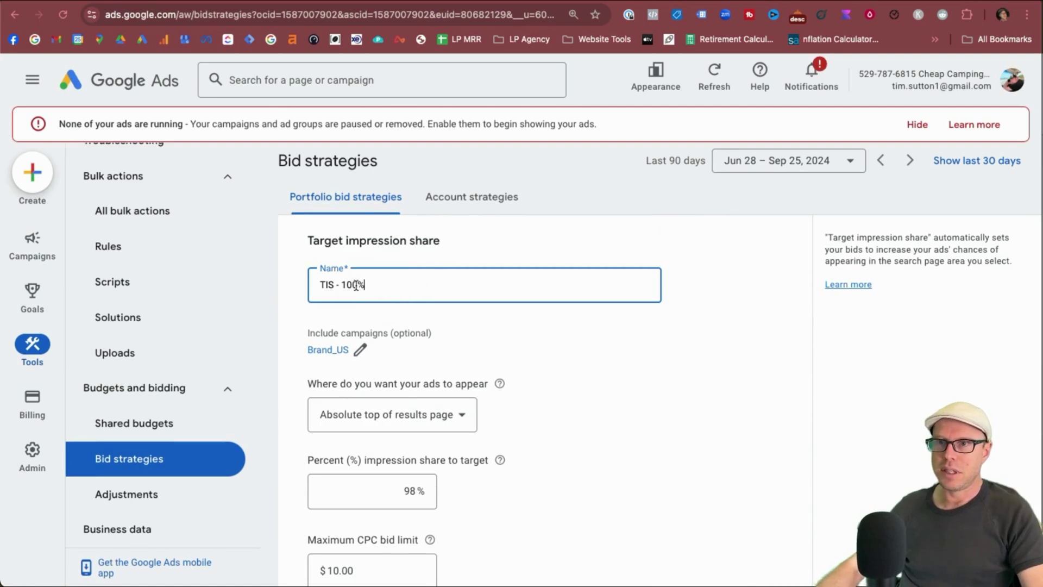
pyautogui.write('98%')
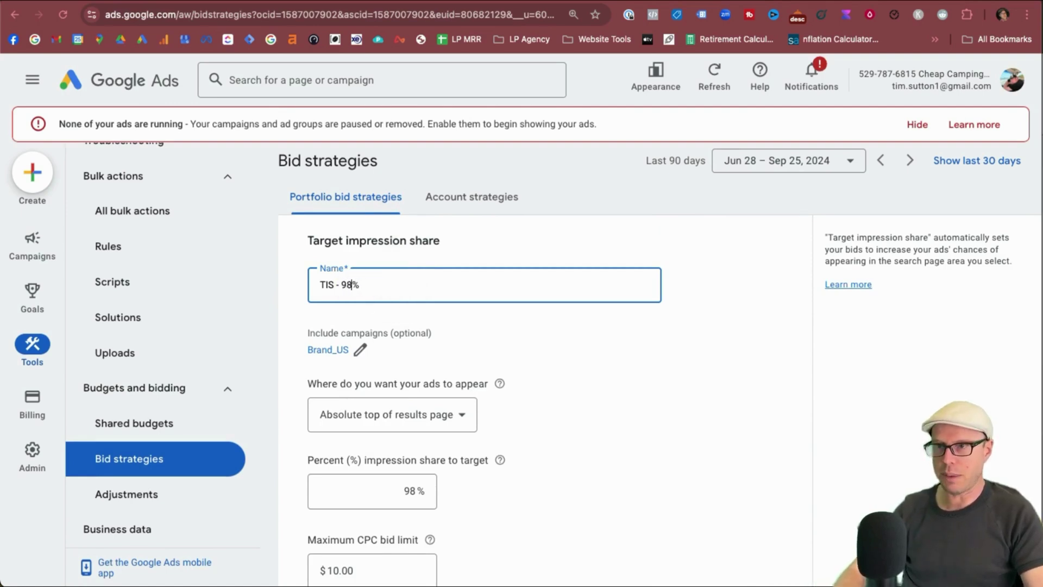
pyautogui.write(' with')
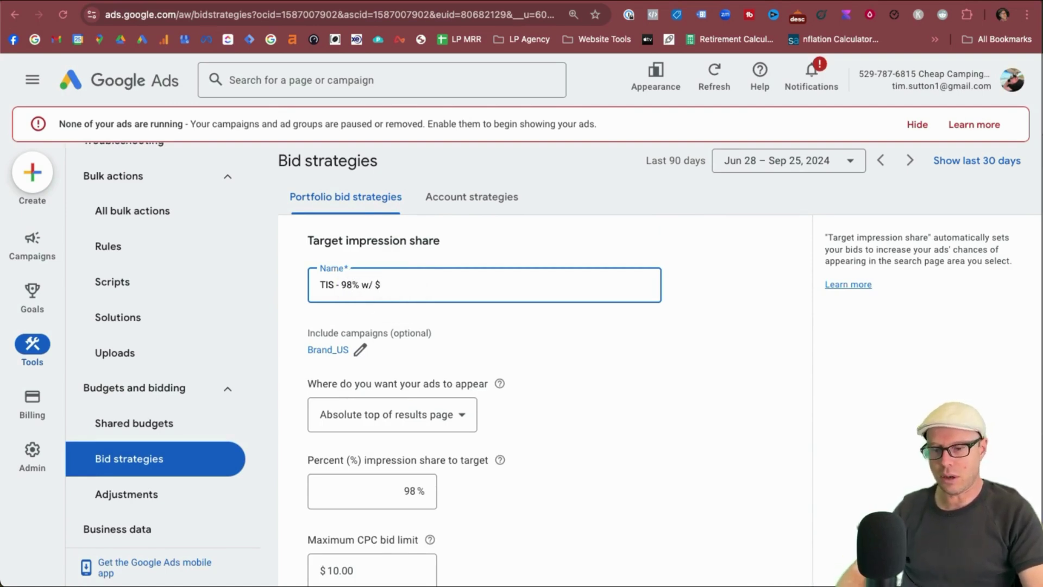
pyautogui.scroll(-5, 429, 345)
pyautogui.click(314, 356)
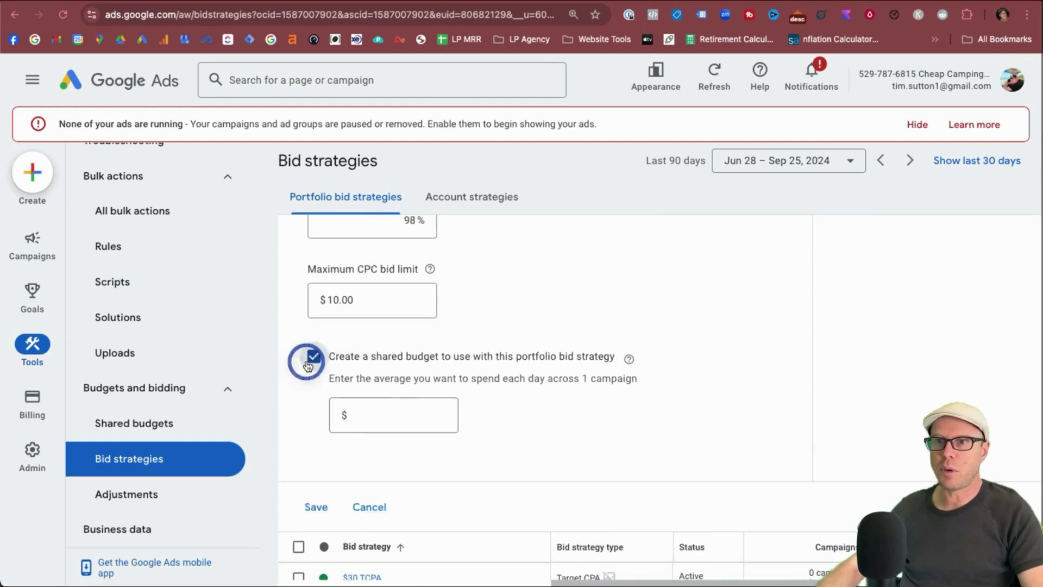
pyautogui.click(312, 434)
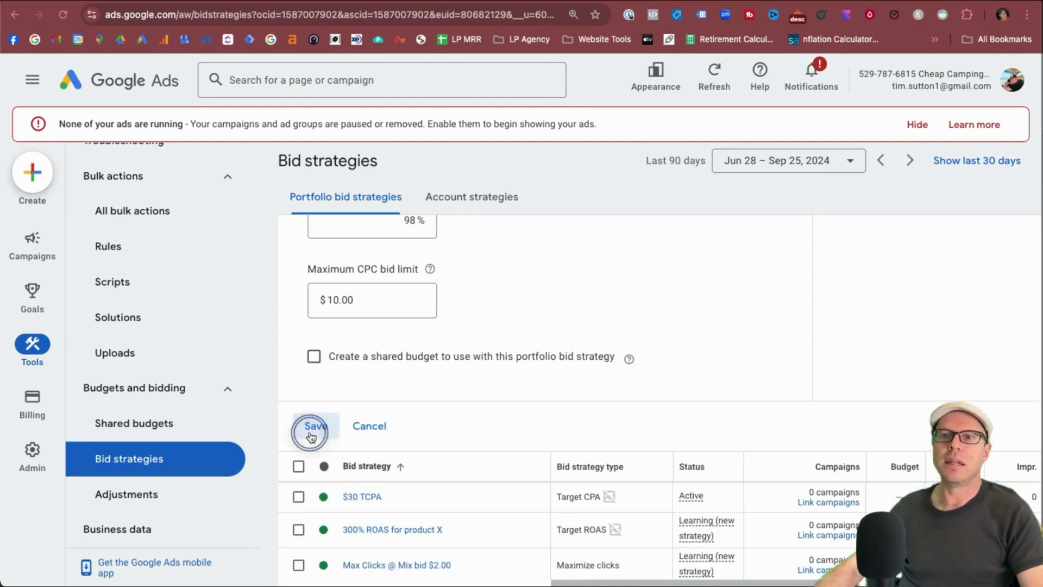
# - Give the campaign its own $10.00 daily budget and confirm it
pyautogui.click(338, 351)
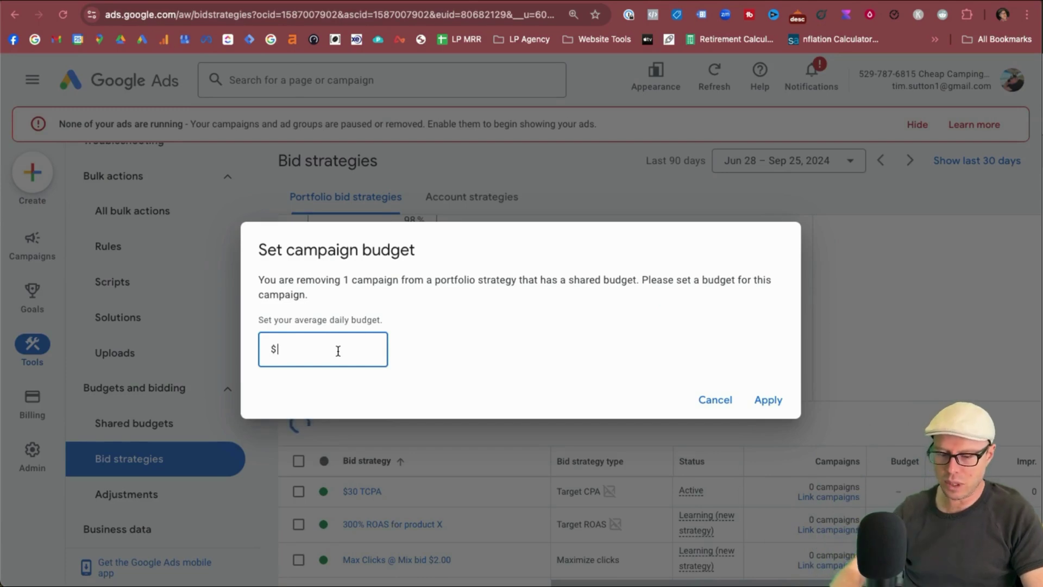
pyautogui.write('10')
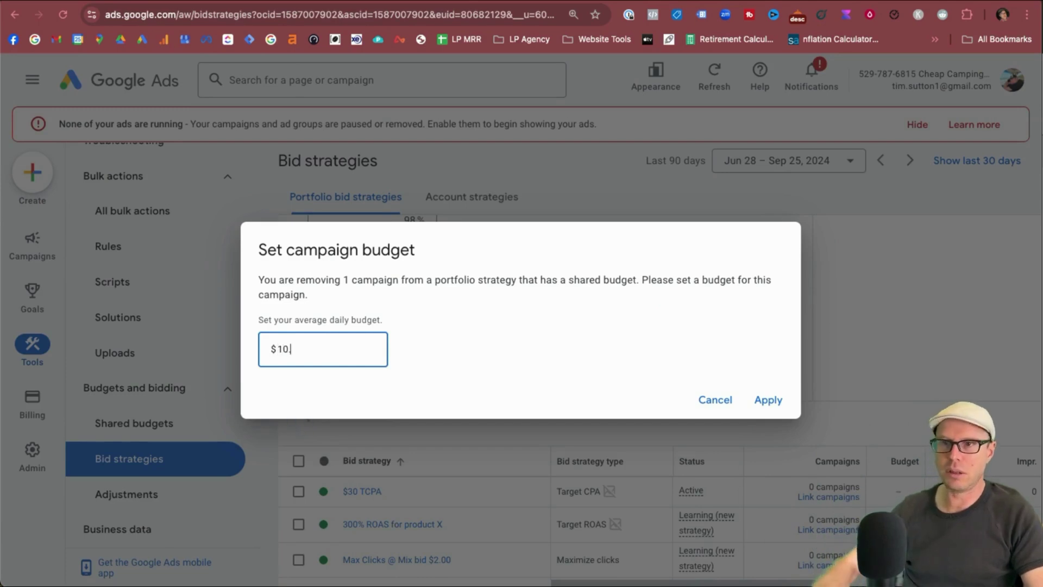
pyautogui.click(777, 400)
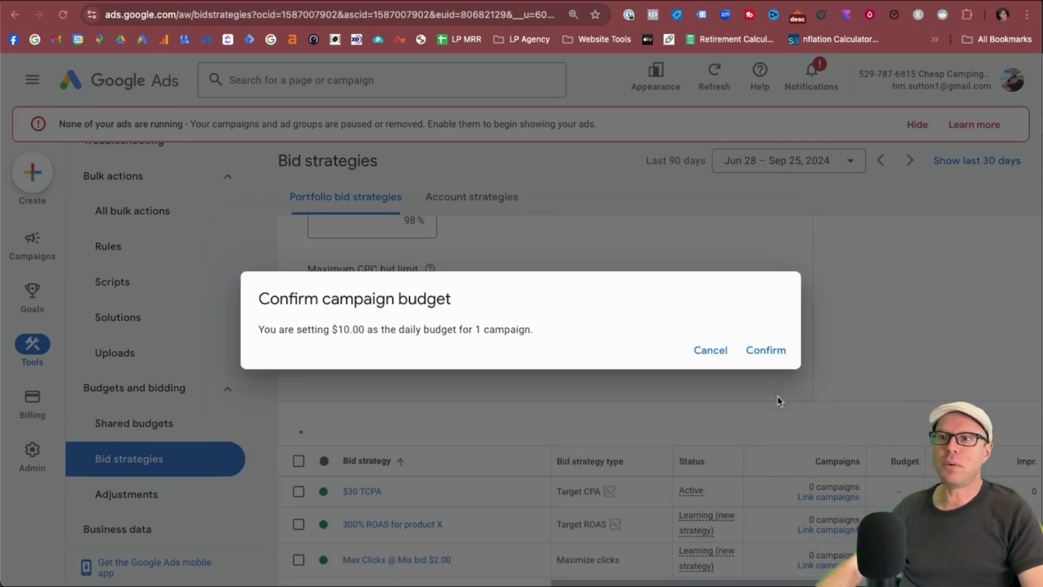
pyautogui.click(766, 349)
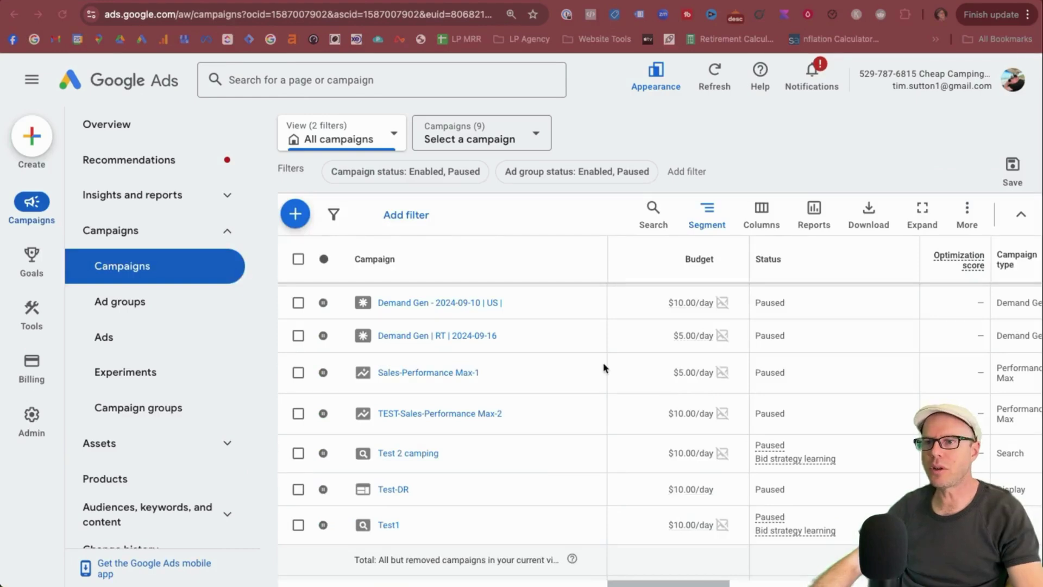
# - Open Test 2 camping's bidding settings and show the portfolio strategy choices
pyautogui.click(581, 459)
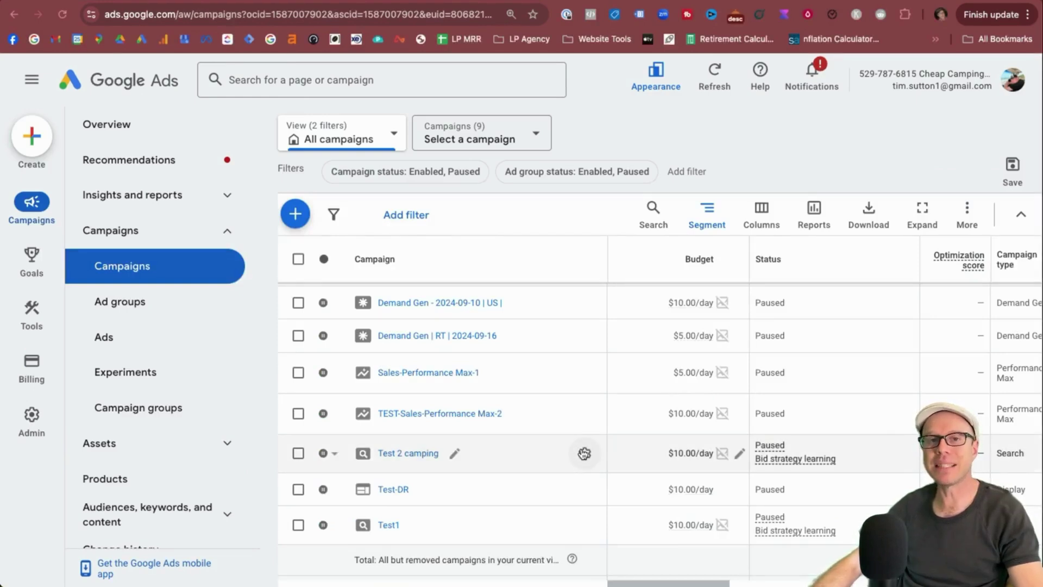
pyautogui.click(584, 453)
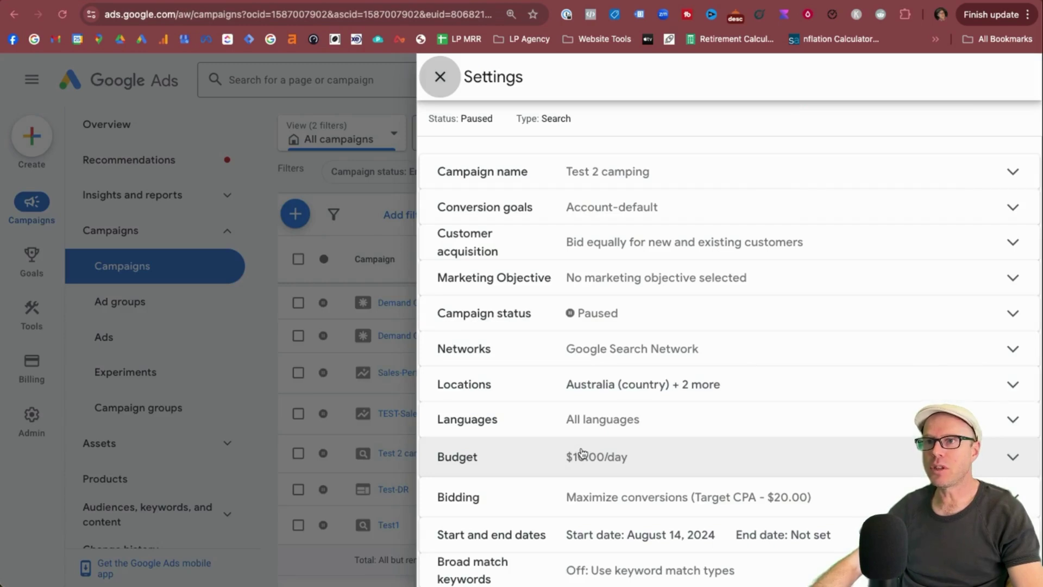
pyautogui.scroll(-1, 851, 462)
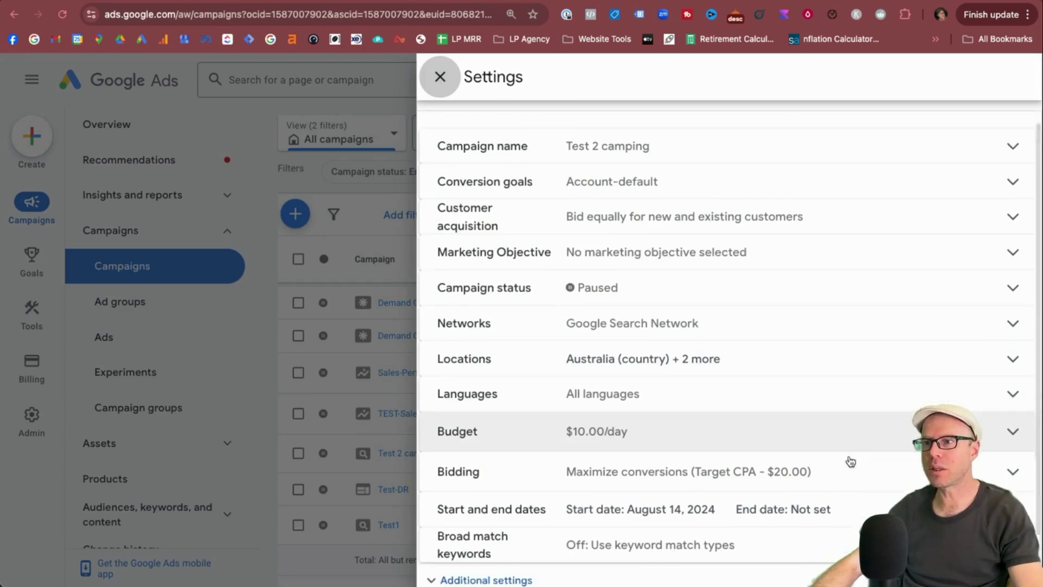
pyautogui.scroll(-2, 851, 462)
pyautogui.click(1012, 410)
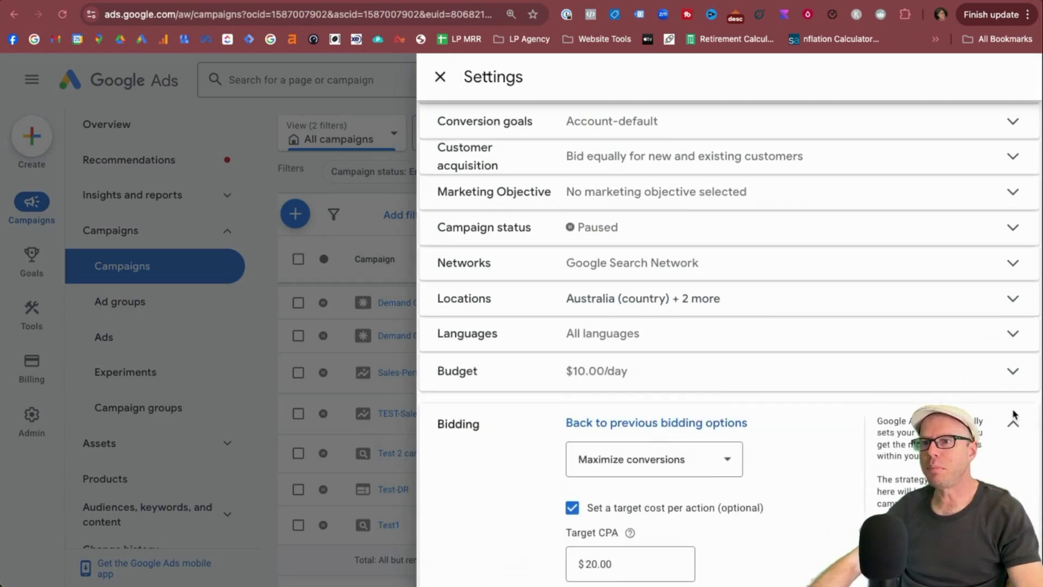
pyautogui.scroll(-4, 1014, 414)
pyautogui.click(619, 510)
pyautogui.scroll(-4, 620, 510)
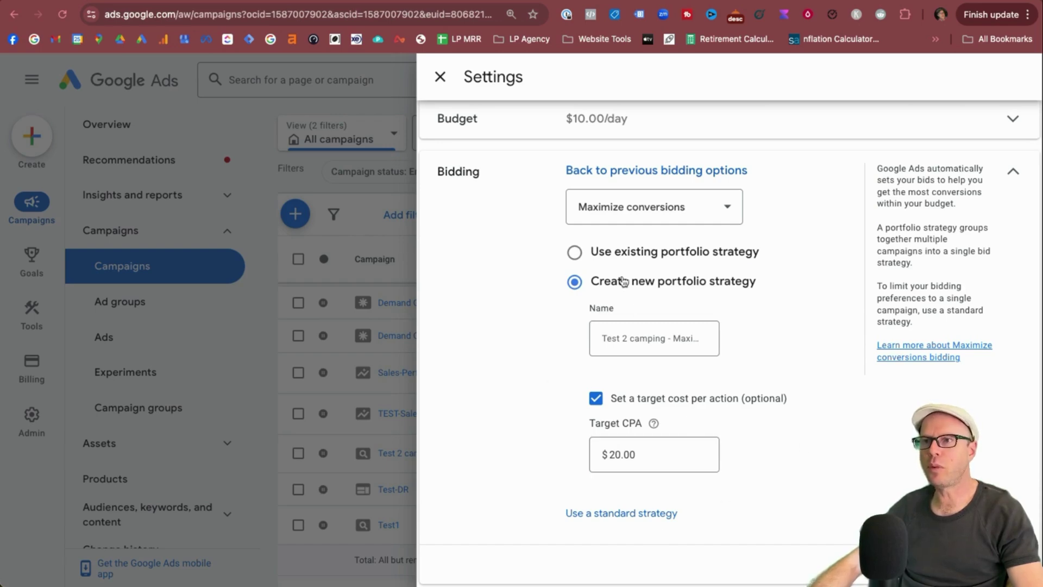
# - Switch Test 2 camping to 'Max Conv. TCPA $30 w/ Max CPC of $3.00', keeping the $40.00 budget
pyautogui.click(600, 253)
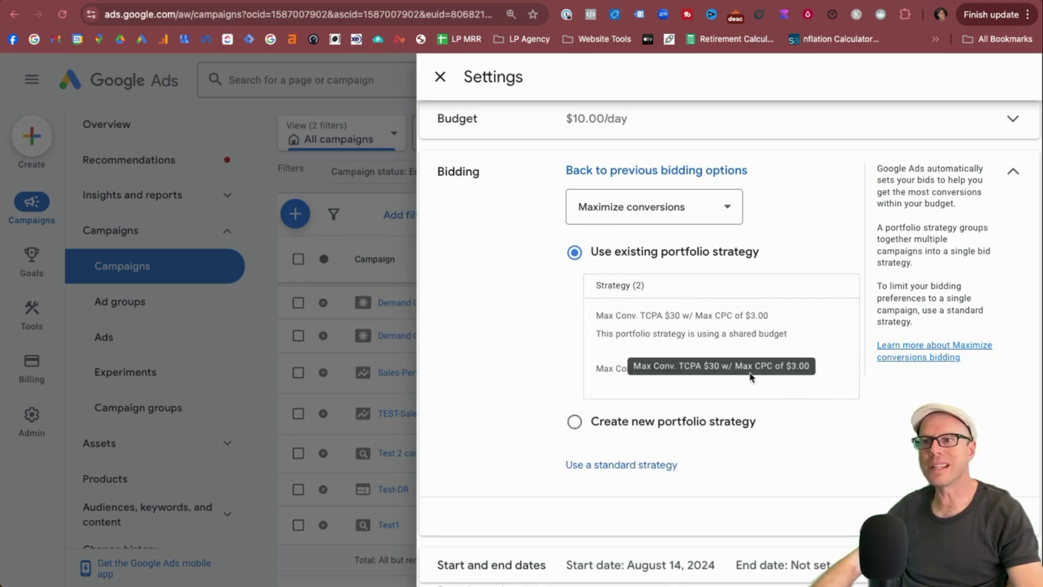
pyautogui.scroll(1, 752, 376)
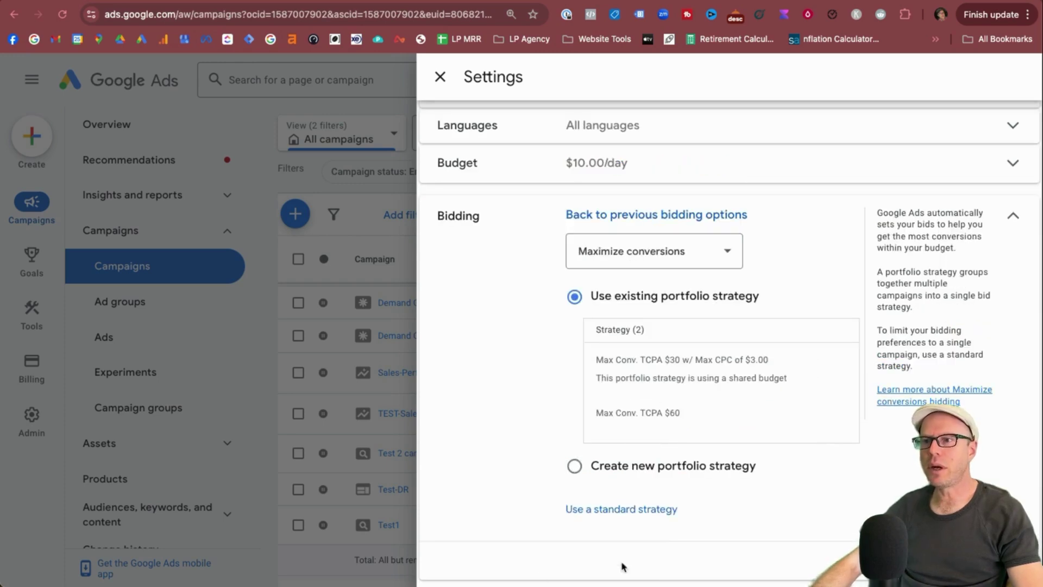
pyautogui.click(642, 367)
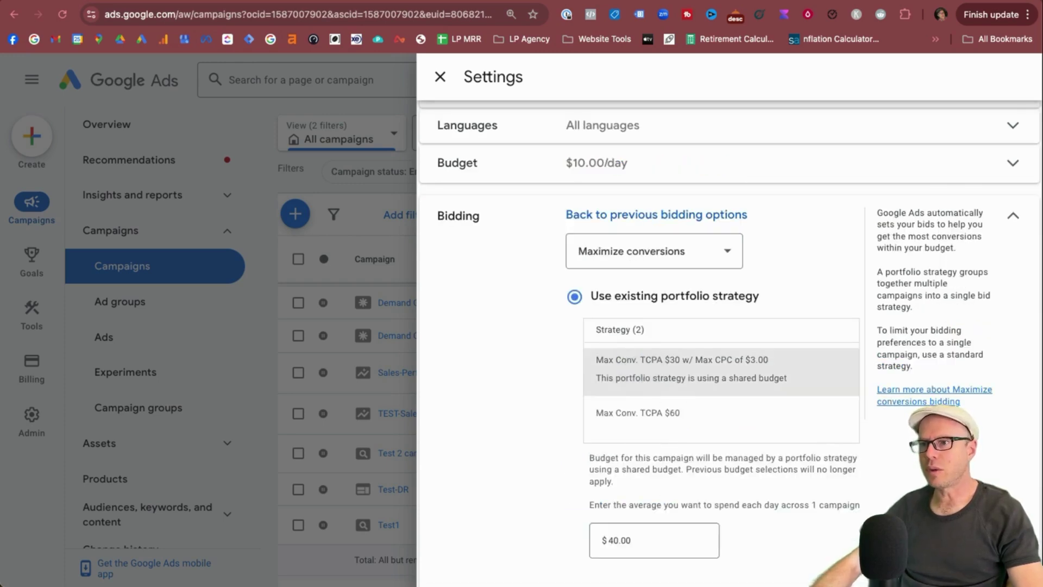
pyautogui.scroll(-2, 896, 451)
pyautogui.scroll(-1, 895, 451)
pyautogui.click(636, 400)
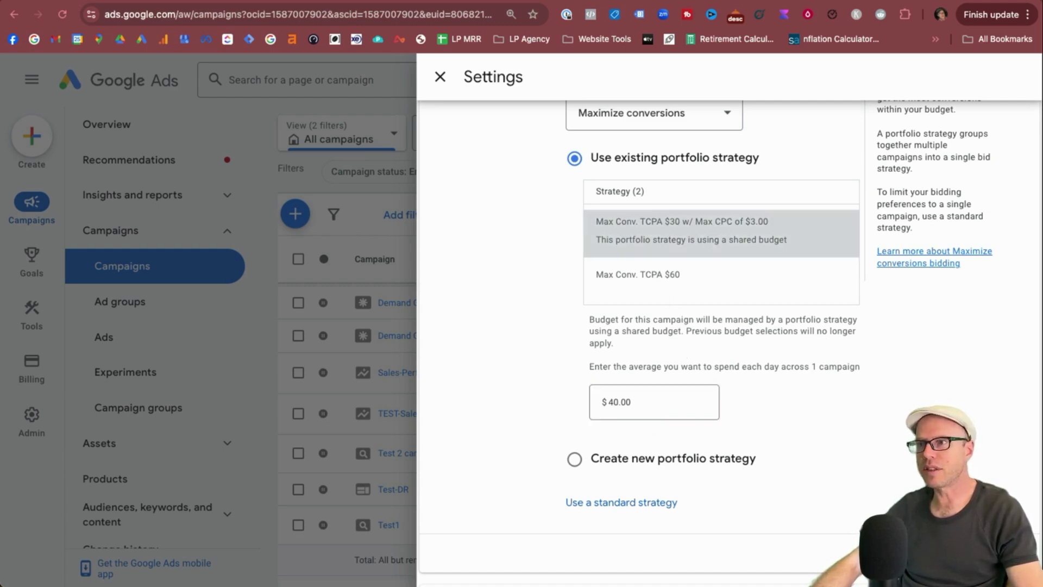
pyautogui.press('Escape')
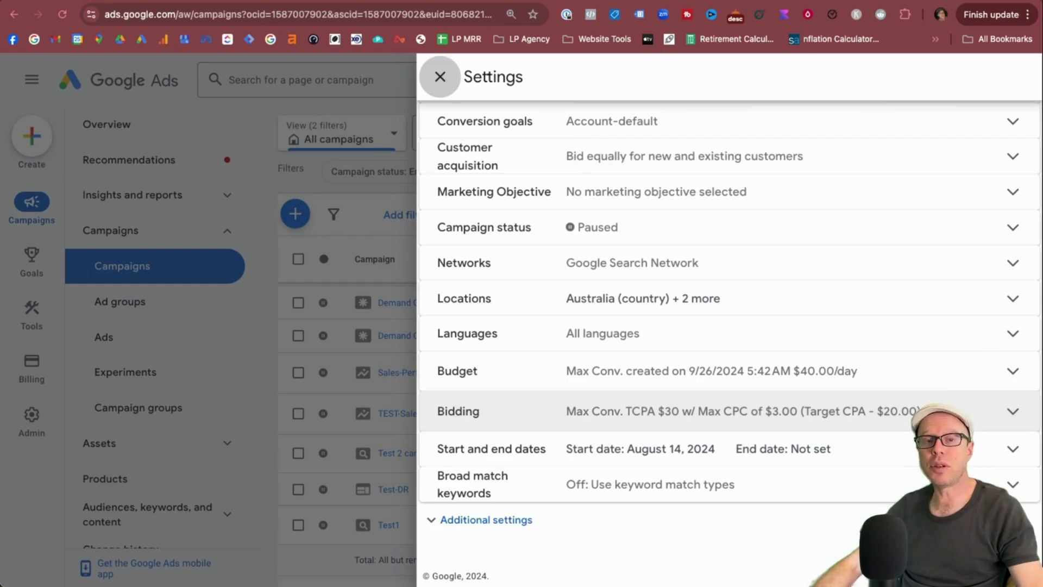